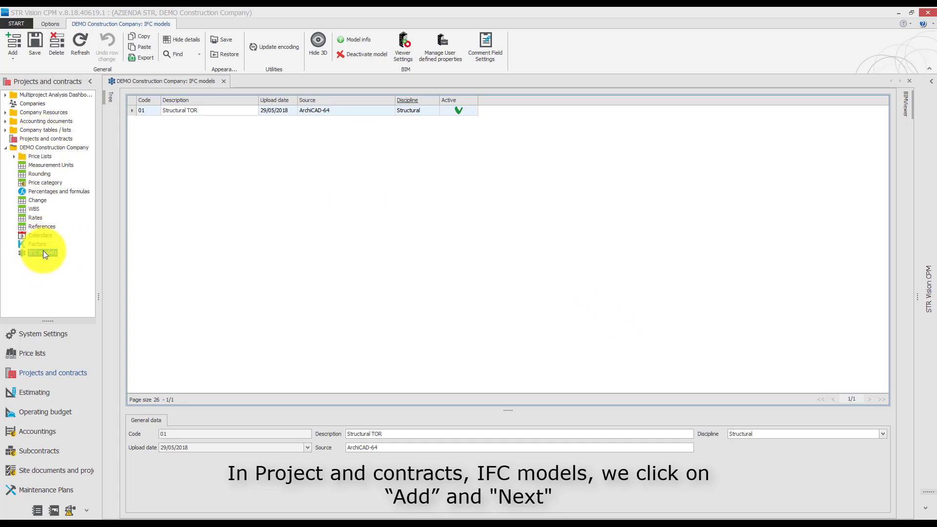
- Import the IFC file Structural TOR.ifc as a new model with code 02 and description Structural TOR
left_click(11, 43)
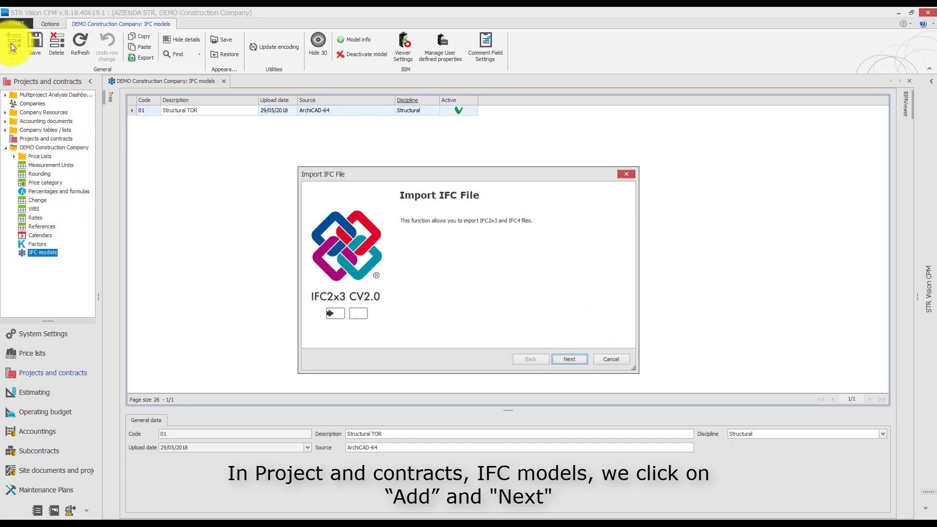
left_click(563, 359)
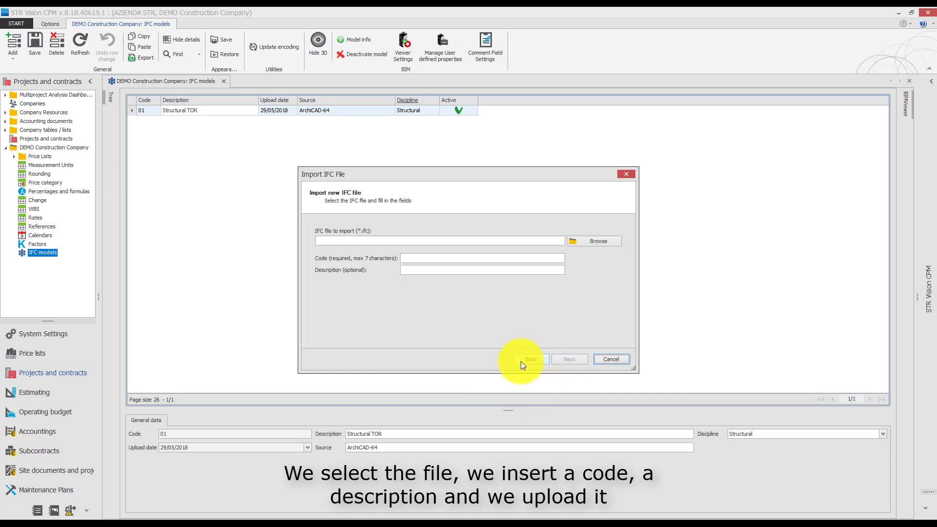
left_click(415, 259)
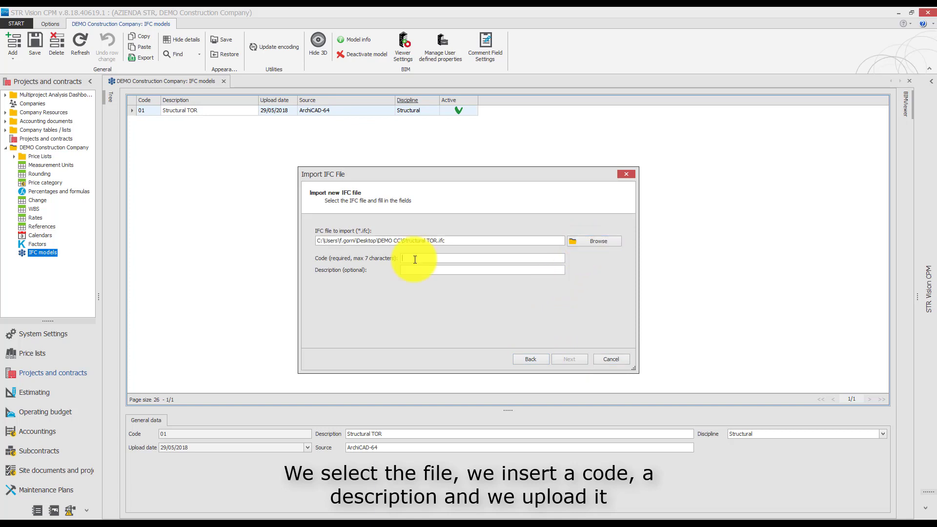
type("02")
type("TOR")
left_click(579, 359)
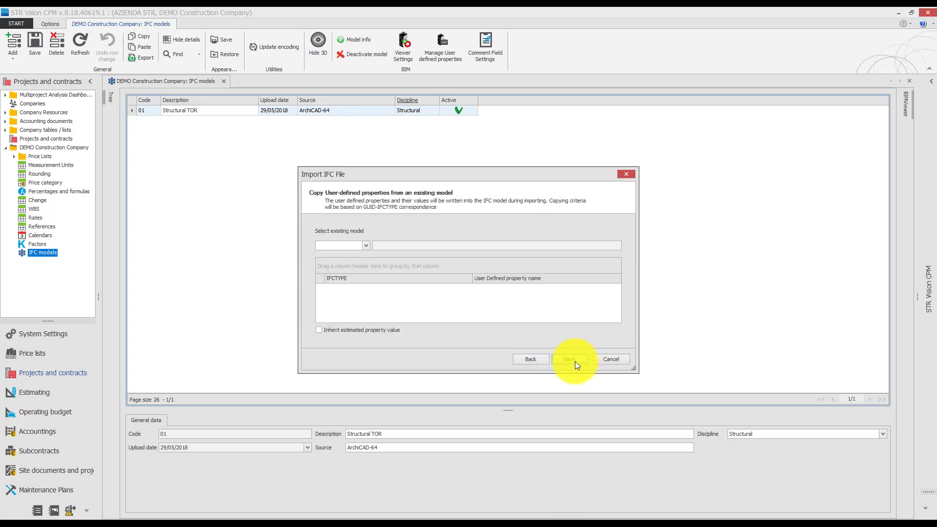
left_click(575, 361)
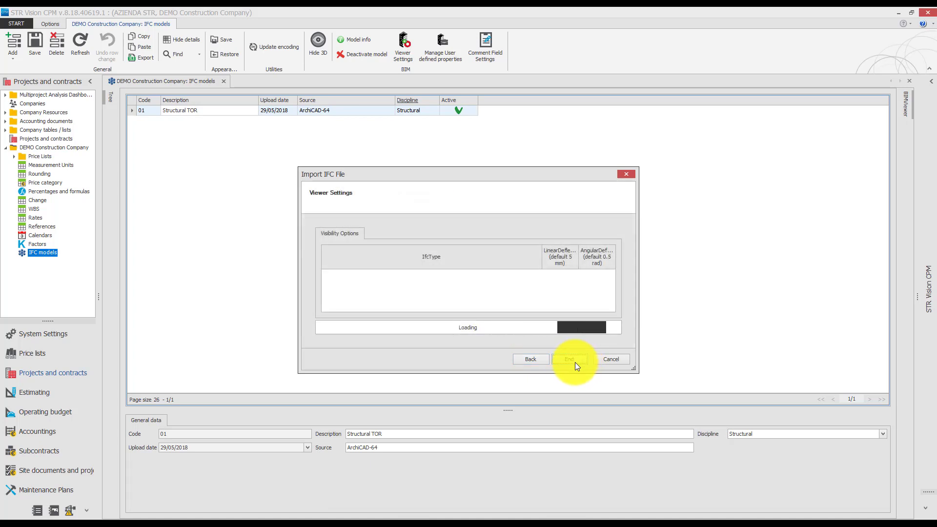
left_click(575, 361)
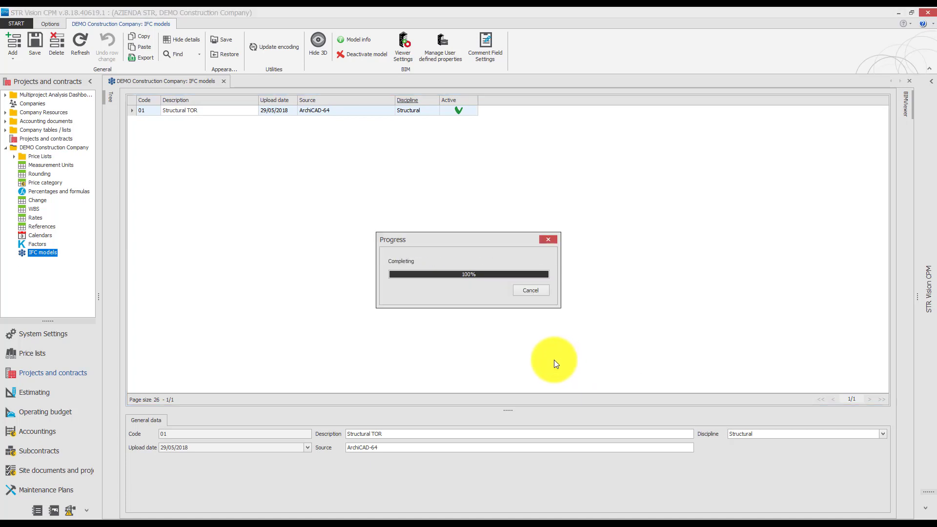
- Display the new model 02 in a widened BIMViewer to inspect its 3D geometry
left_click(234, 124)
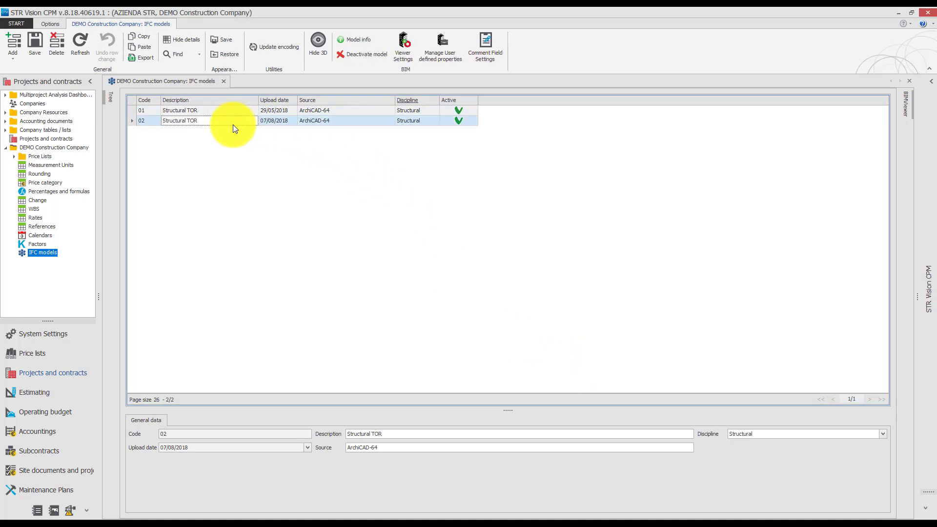
left_click(906, 98)
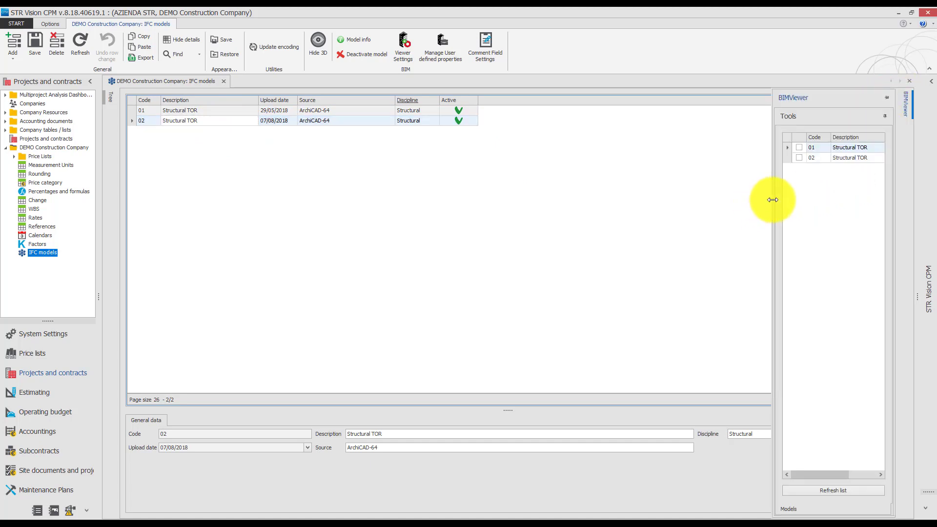
left_click_drag(773, 200, 426, 189)
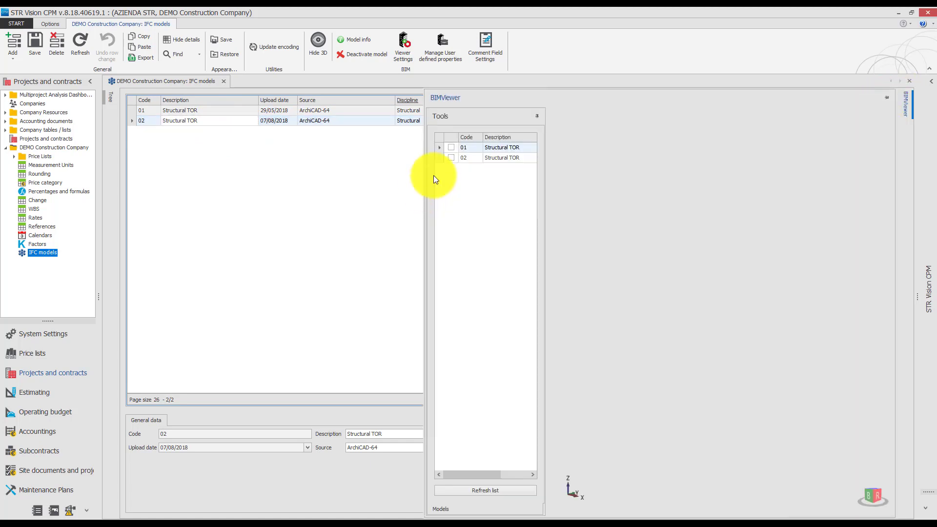
left_click(451, 157)
left_click(514, 490)
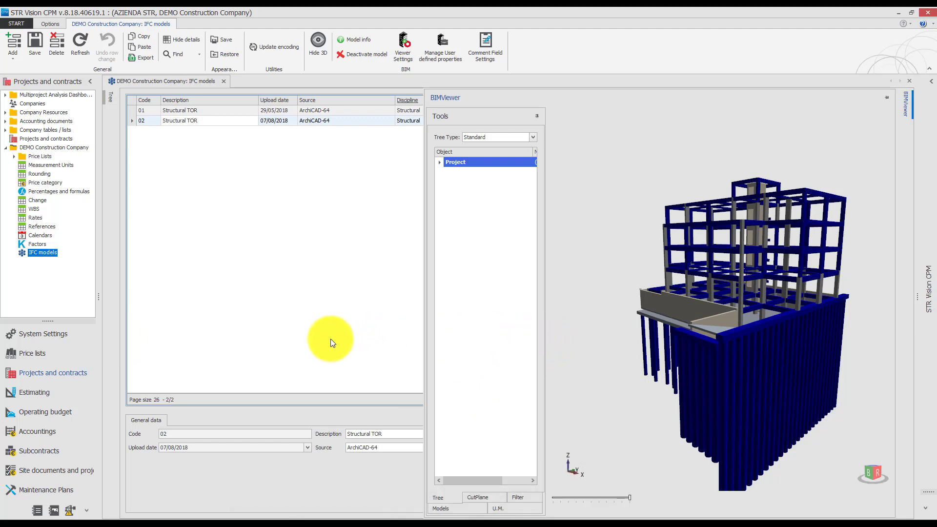
- Open the measurements of ESTIMATE 2 in the Estimating module
left_click(30, 393)
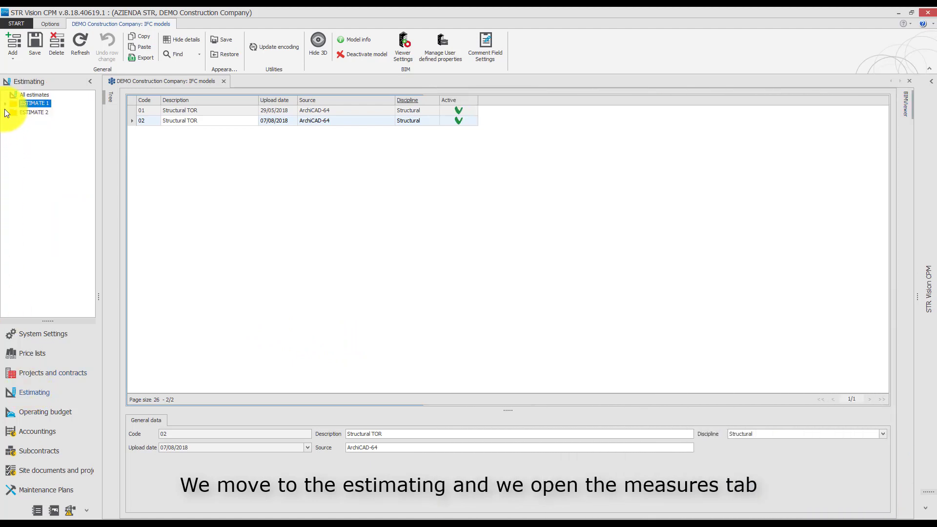
left_click(4, 113)
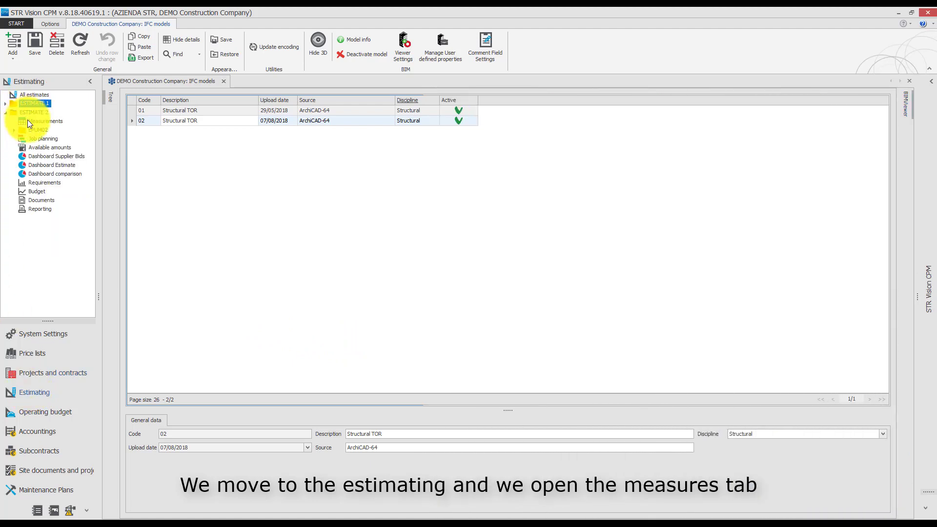
left_click(28, 121)
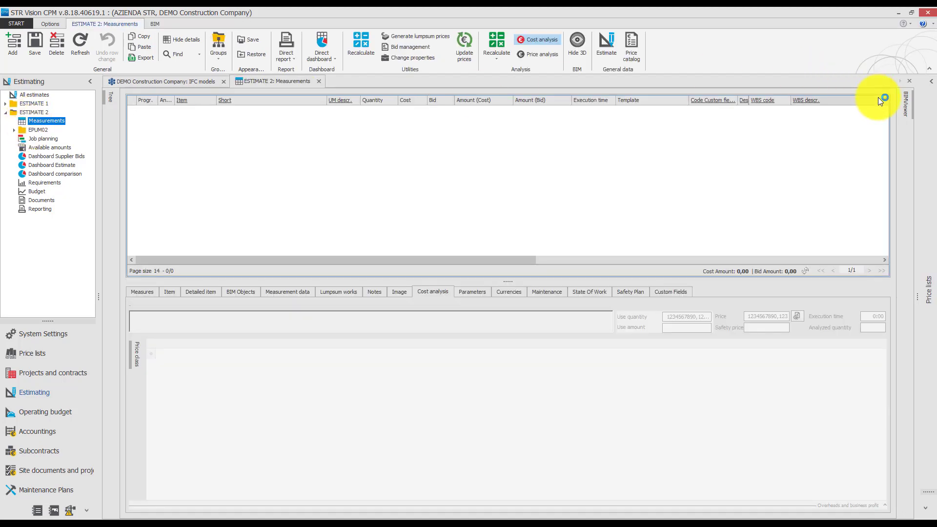
- Load model 01 Structural TOR in the estimate's BIMViewer, widen the viewer and keep it docked beside the measurements
left_click(907, 103)
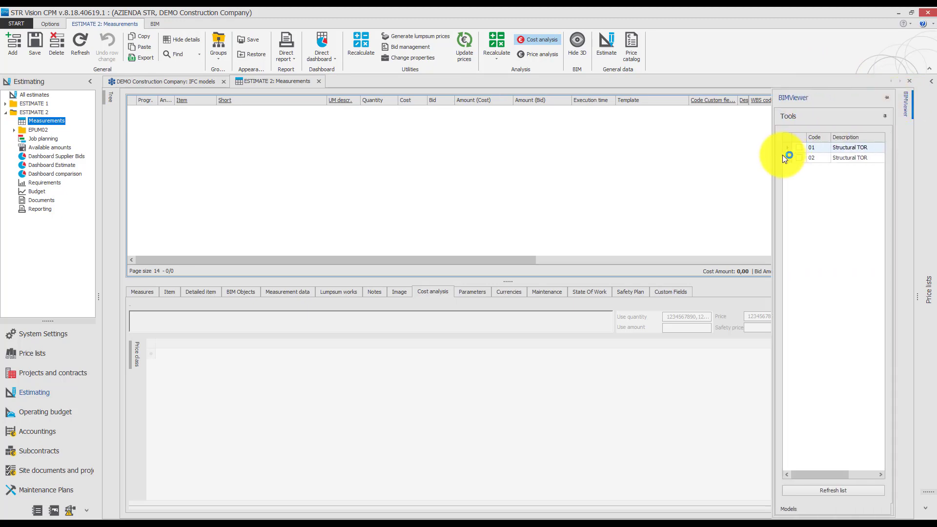
left_click(795, 147)
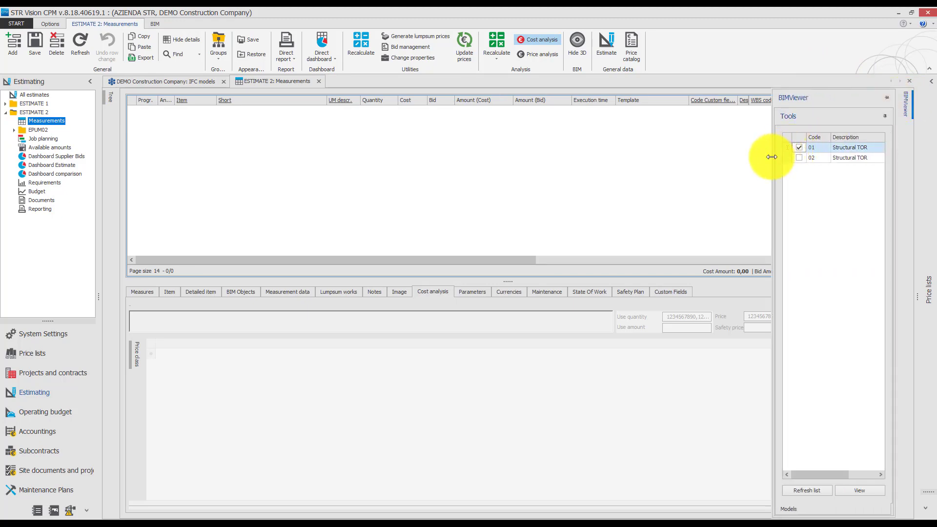
left_click_drag(772, 156, 372, 163)
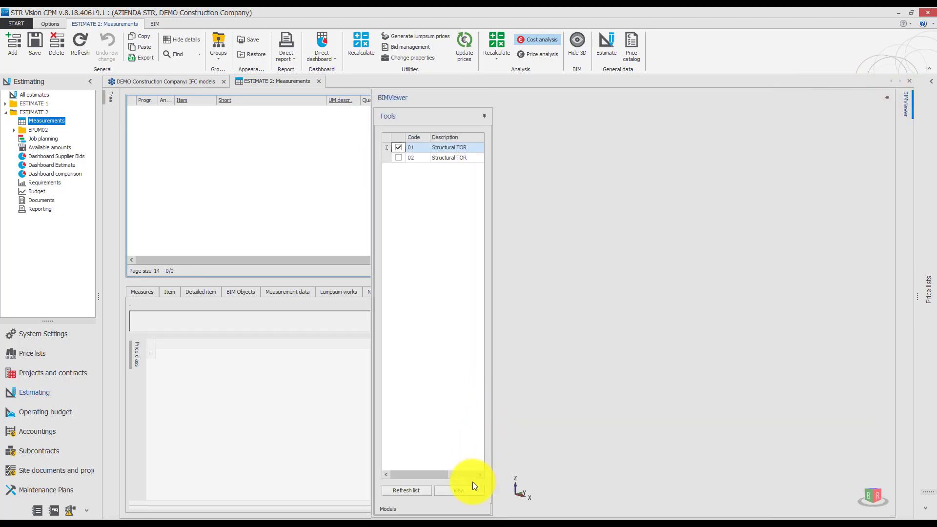
left_click(468, 491)
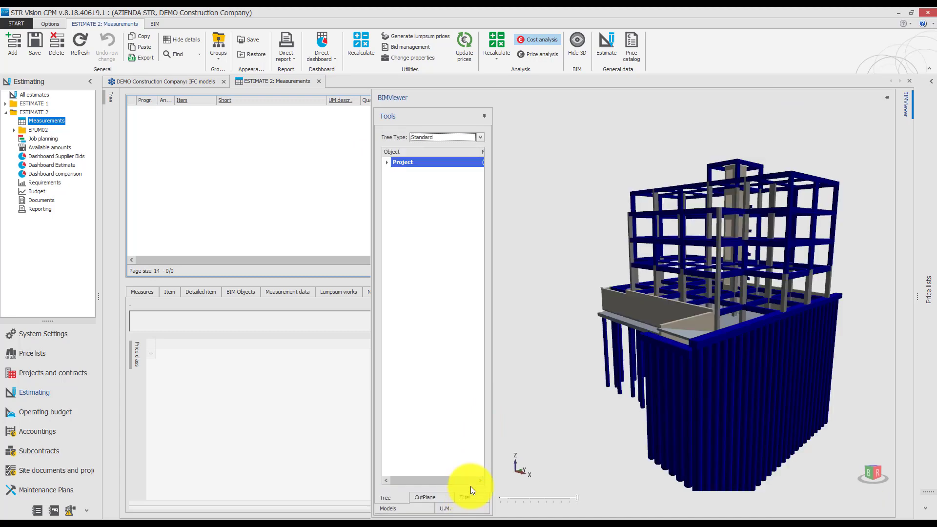
left_click(884, 98)
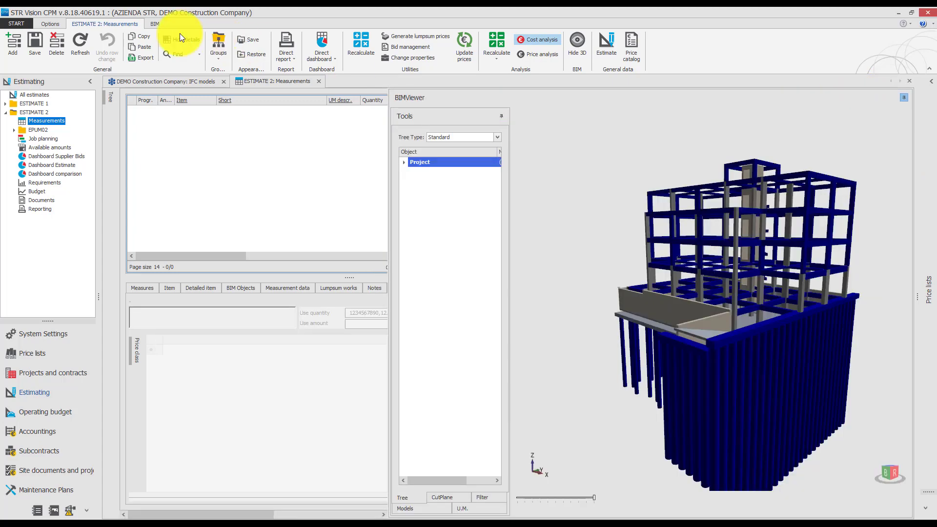
- Start a parametric estimate with Archicad Rules catalog 2 and select all of its takeoff rules
left_click(158, 23)
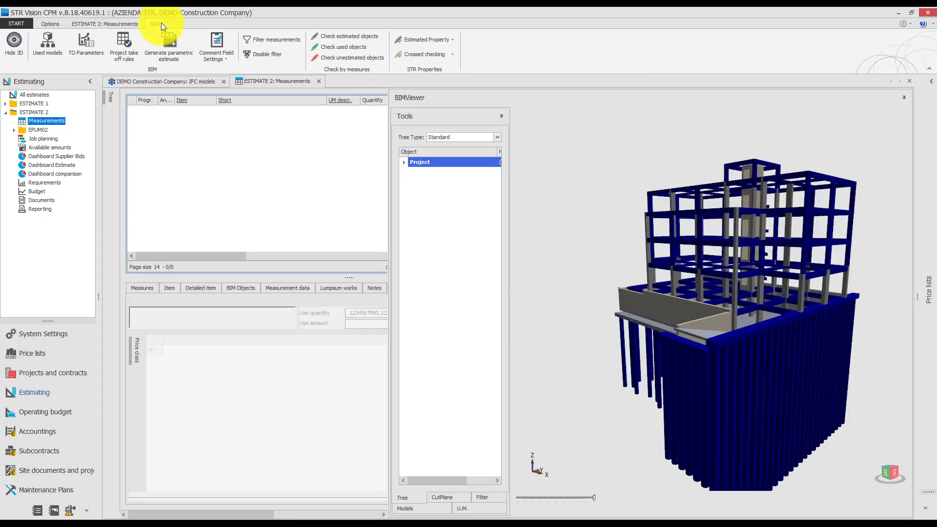
left_click(164, 52)
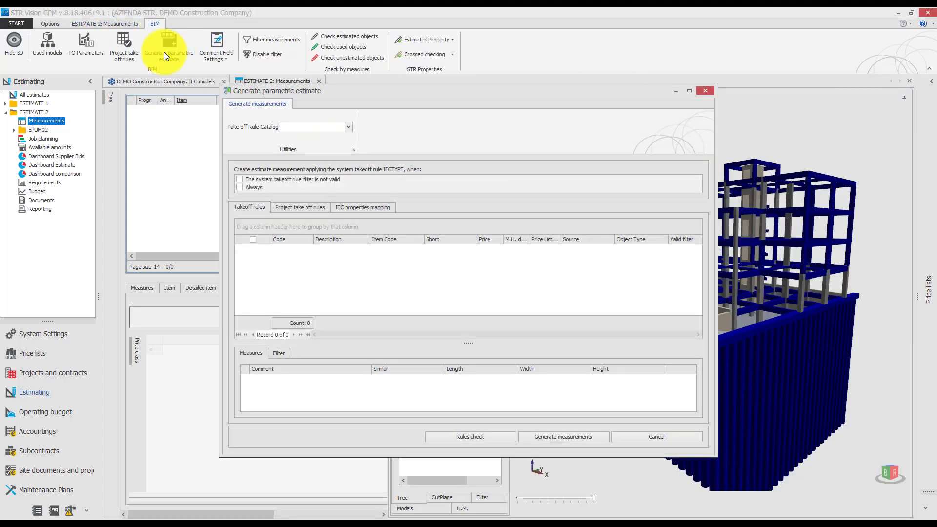
left_click(345, 127)
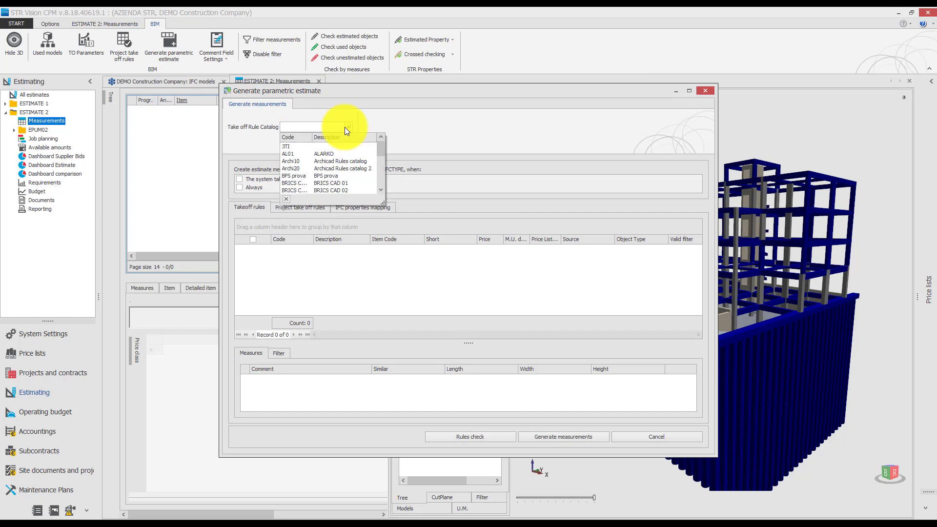
left_click(343, 169)
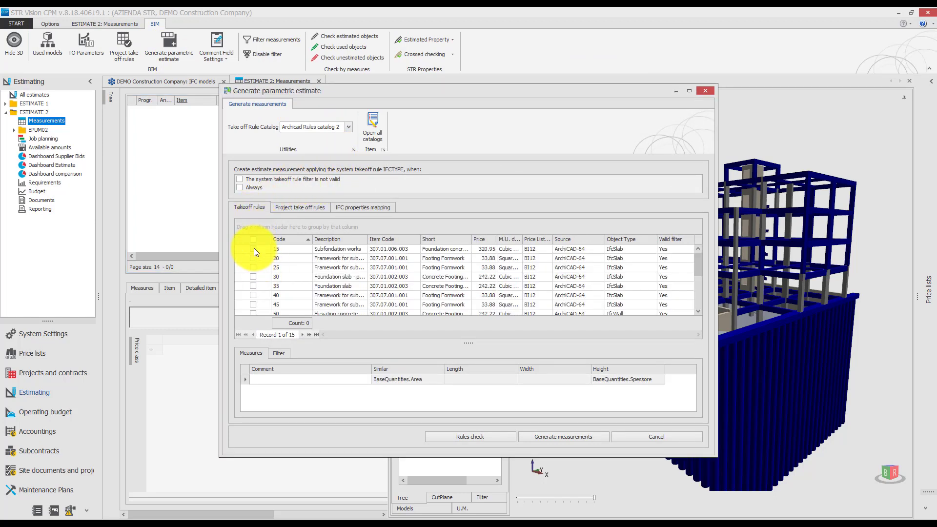
left_click(253, 240)
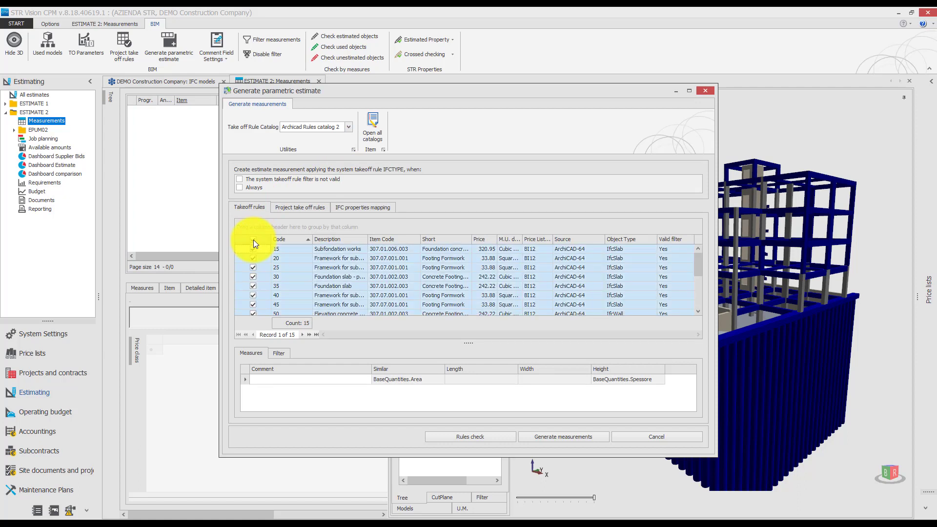
- Add an IFC properties mapping row for the Storey property from the Identification group
left_click(342, 209)
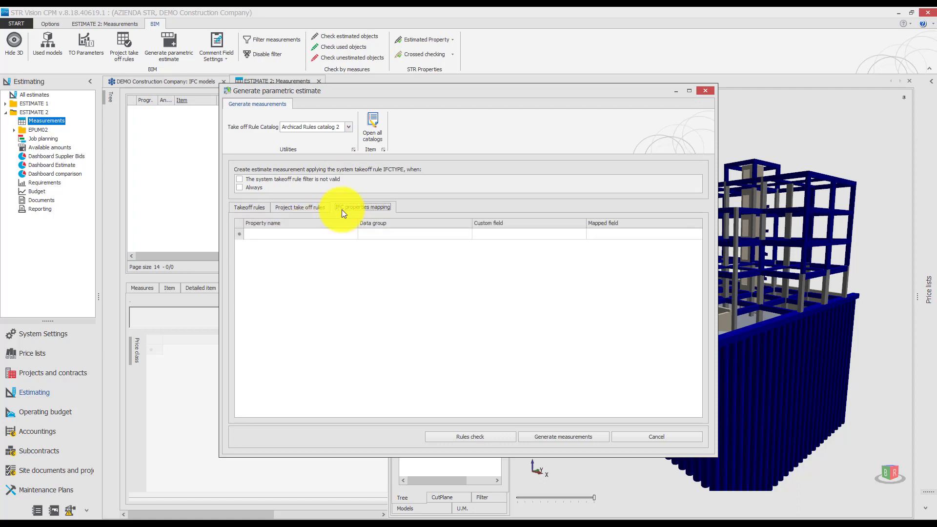
left_click(353, 233)
left_click(352, 234)
left_click(391, 213)
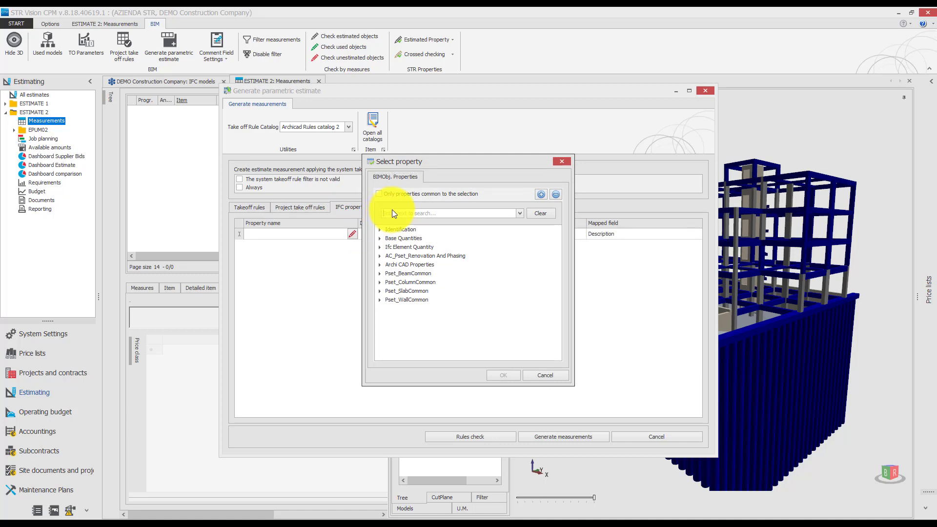
type("B")
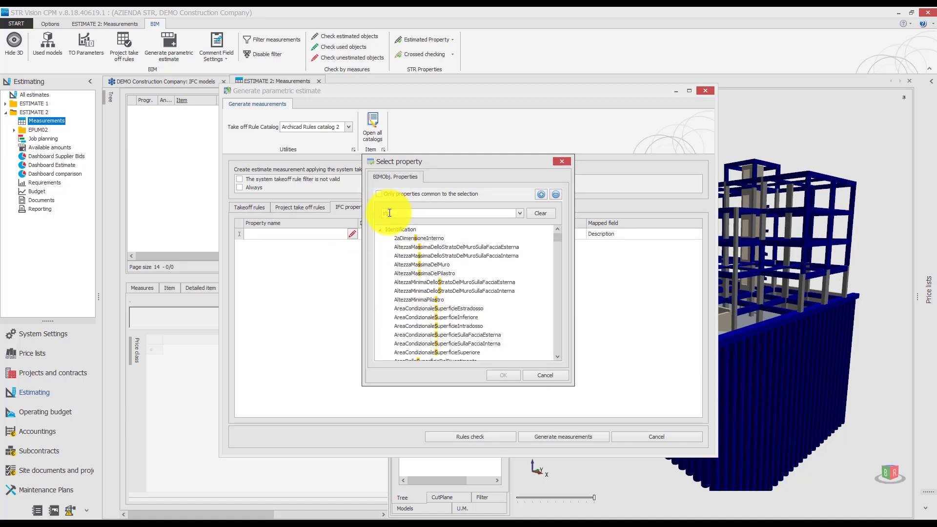
double_click(399, 249)
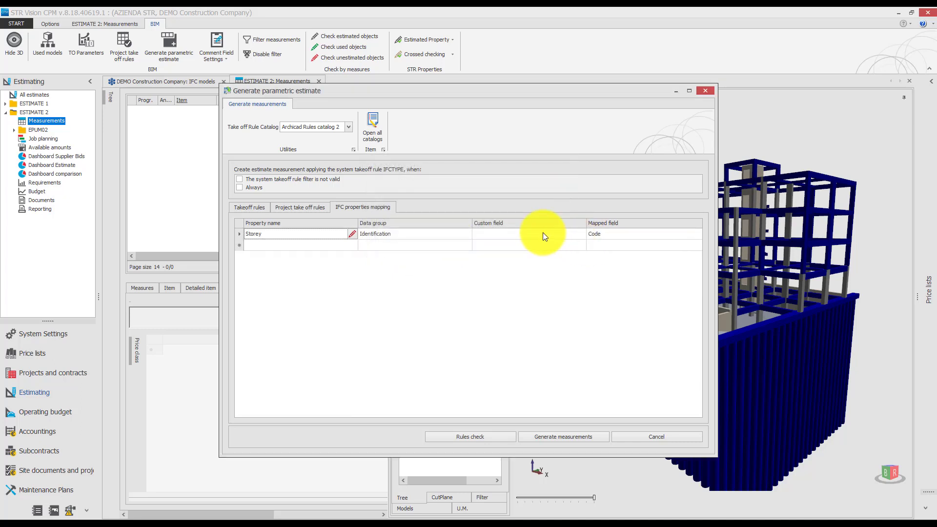
- Map the Storey property to the WBS custom field's Description and generate the measurements from the selected rules
left_click(543, 234)
left_click(479, 266)
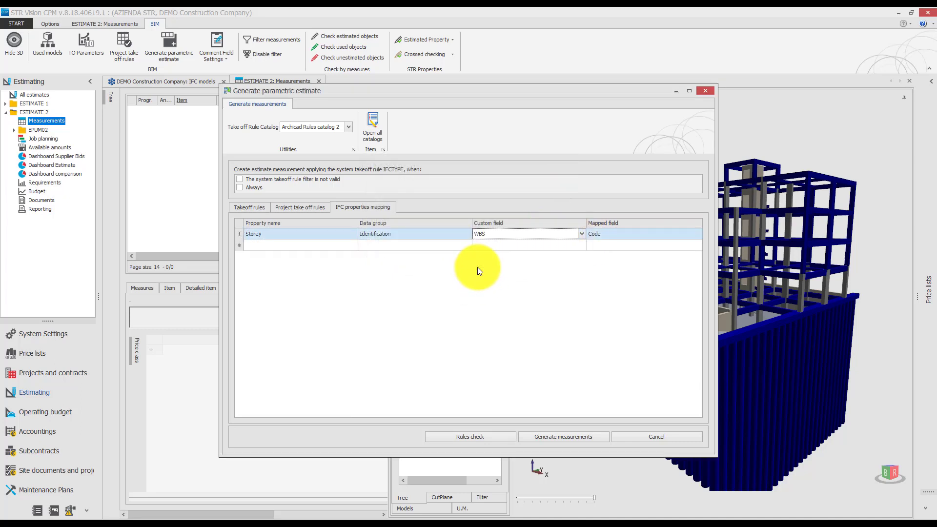
left_click(672, 235)
left_click(616, 252)
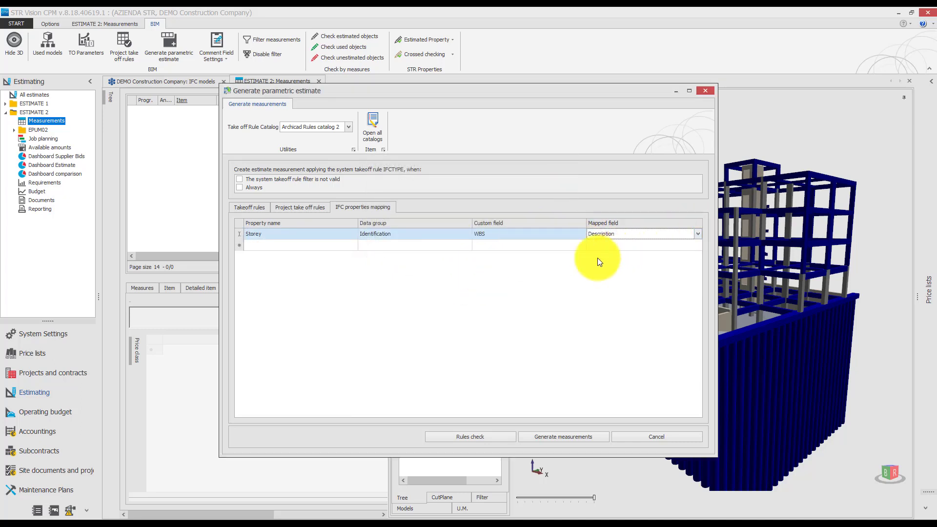
left_click(584, 439)
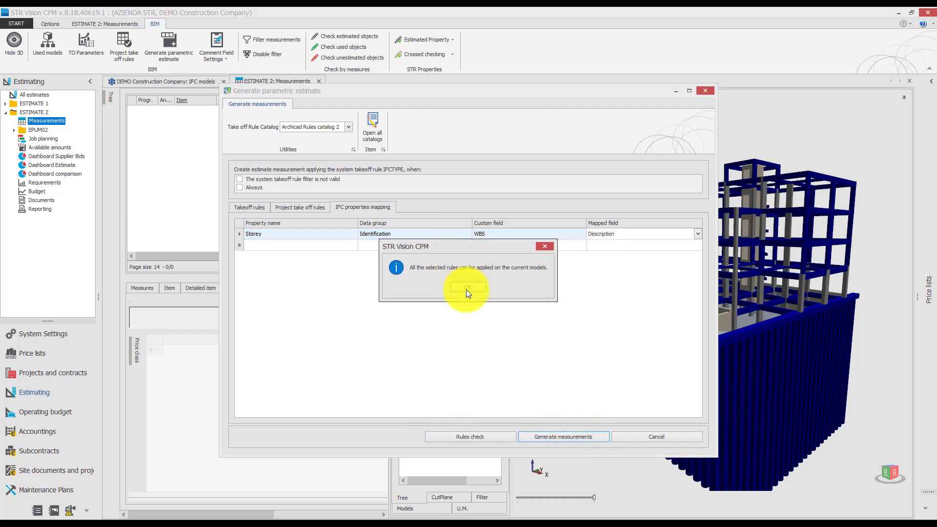
left_click(467, 288)
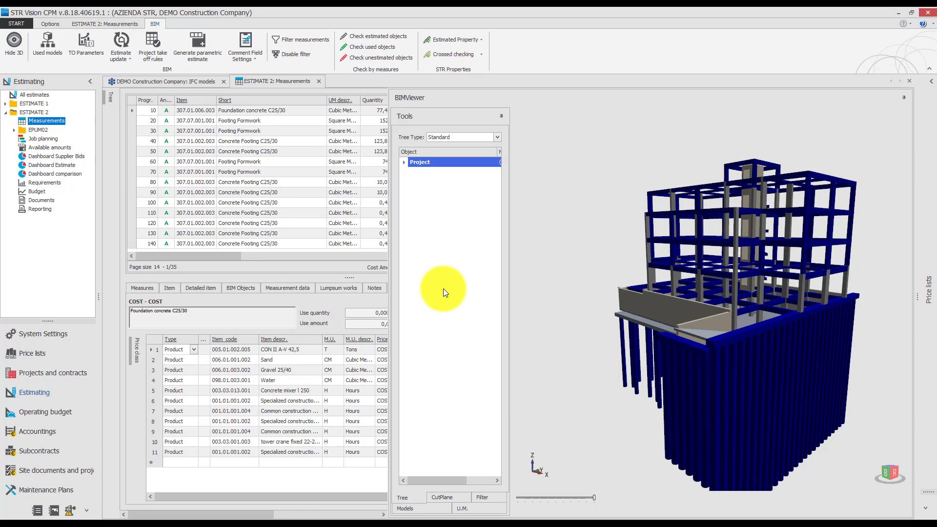
- Examine the BIM objects linked to the first Foundation concrete C25/30 measurement and highlight its estimated objects, fading the rest of the model
left_click(116, 109)
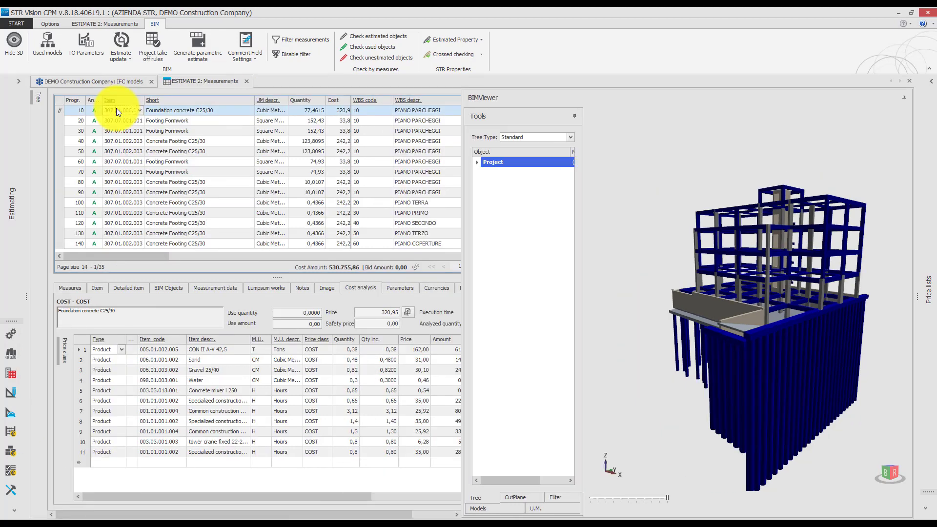
left_click(159, 288)
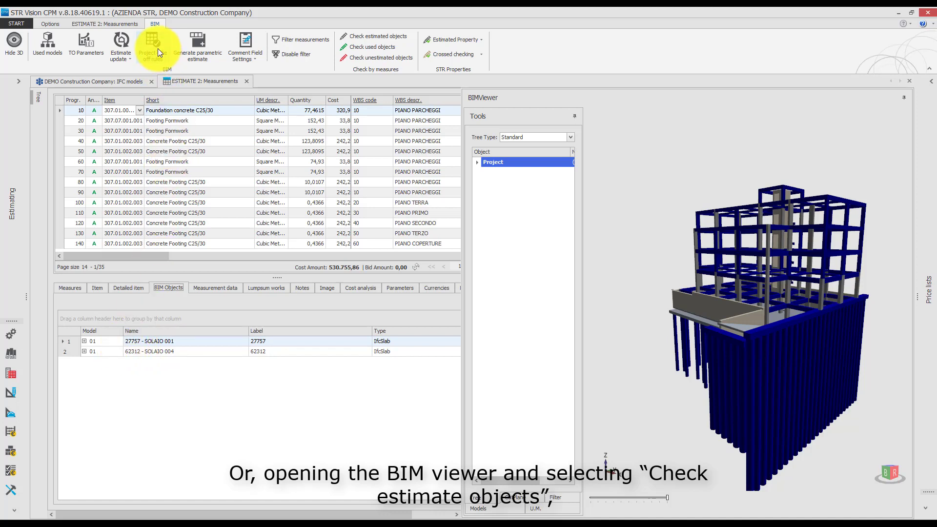
left_click(374, 41)
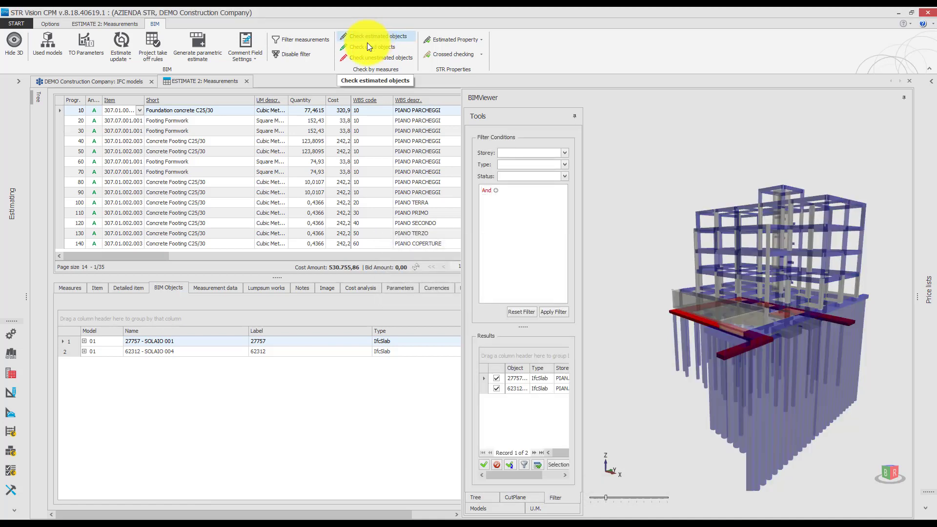
left_click_drag(606, 499, 596, 501)
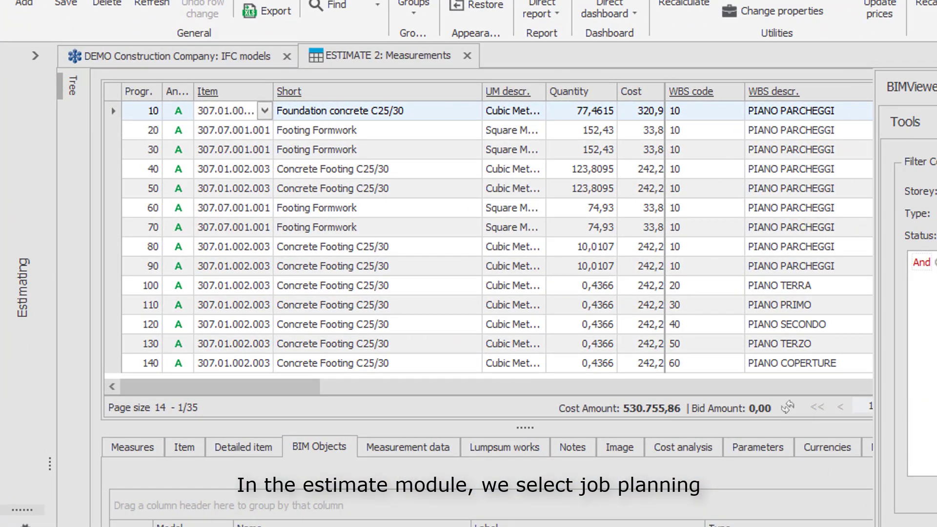
- Open the job planning of ESTIMATE 2 and start a new jobs plan from the estimate
left_click(39, 56)
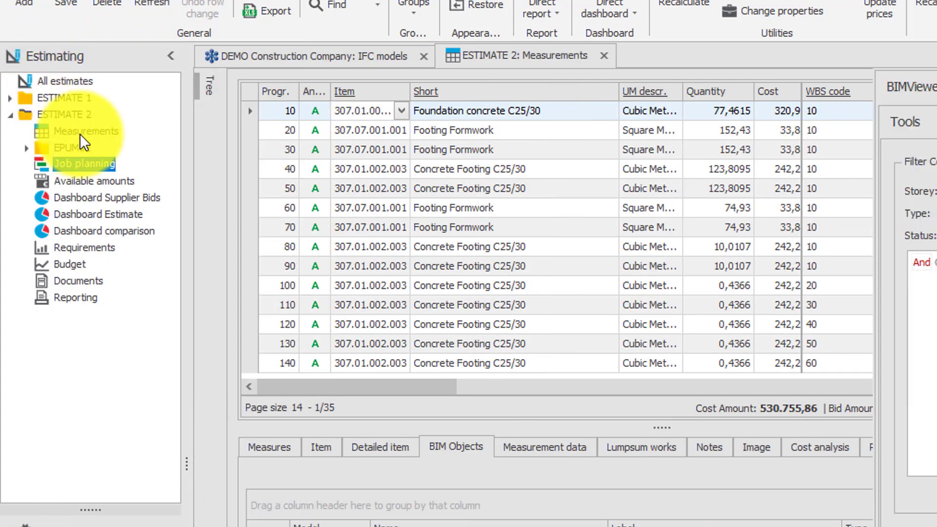
left_click(83, 164)
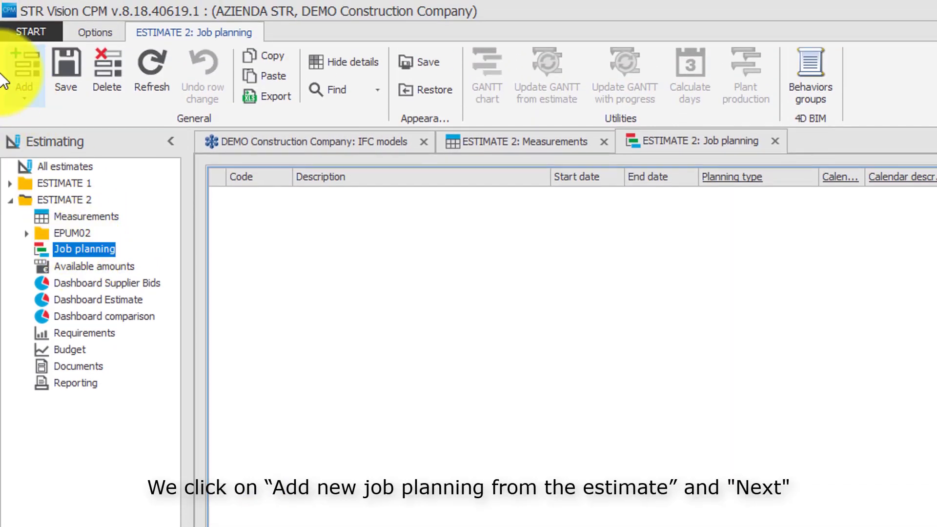
left_click(8, 78)
left_click(42, 136)
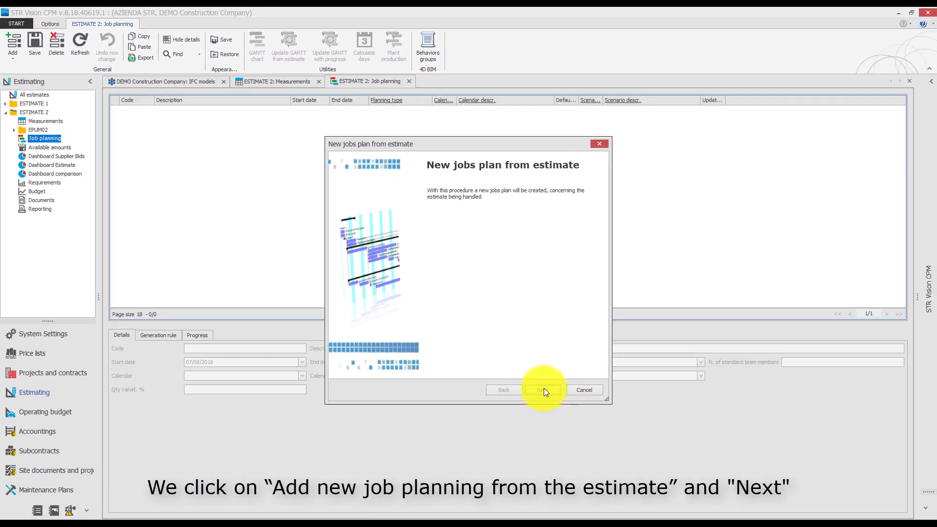
left_click(544, 391)
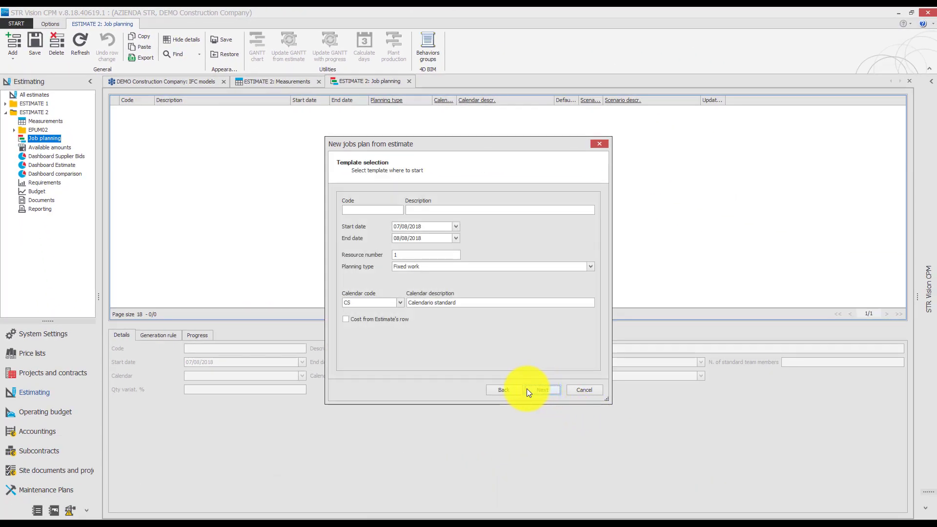
- Give the new jobs plan code 01 and description JOB PLANNING, keeping the default dates, planning type and calendar
left_click(394, 210)
type("01")
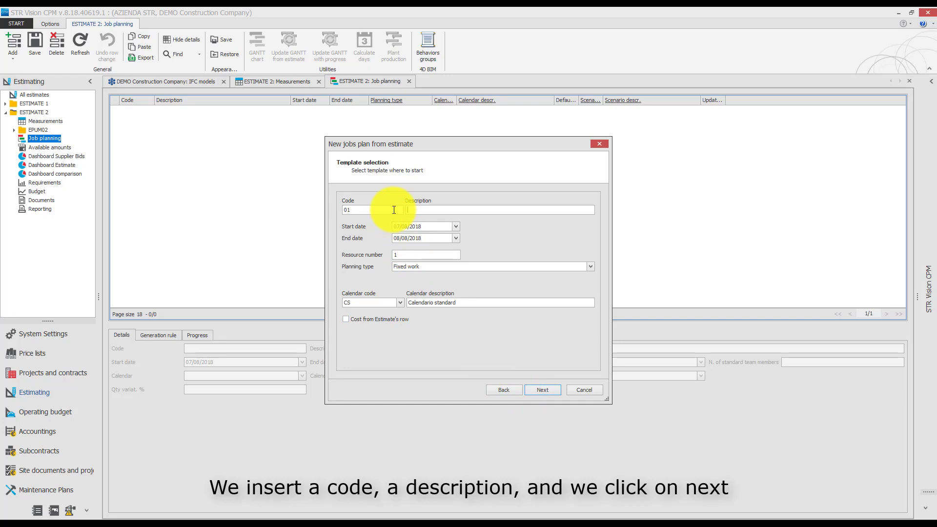
type("JOB PLANNING")
left_click(534, 389)
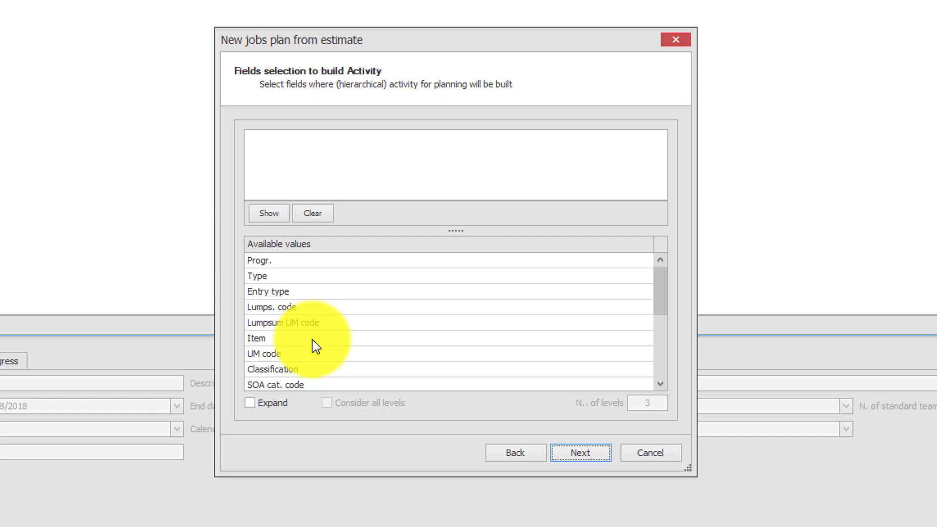
- Build the activity hierarchy from WBS code with Item beneath it, and generate the jobs plan without a rule on analysis
scroll(311, 340, "down", 1)
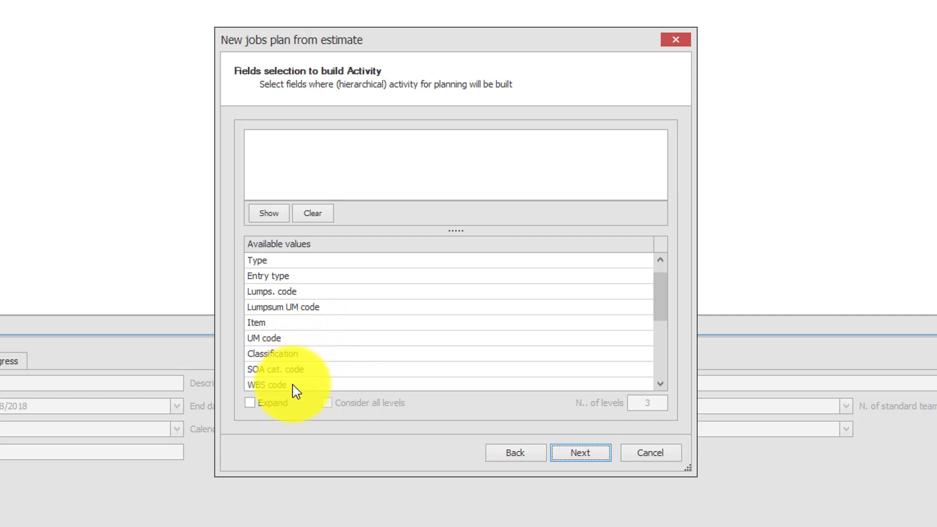
left_click_drag(293, 386, 328, 166)
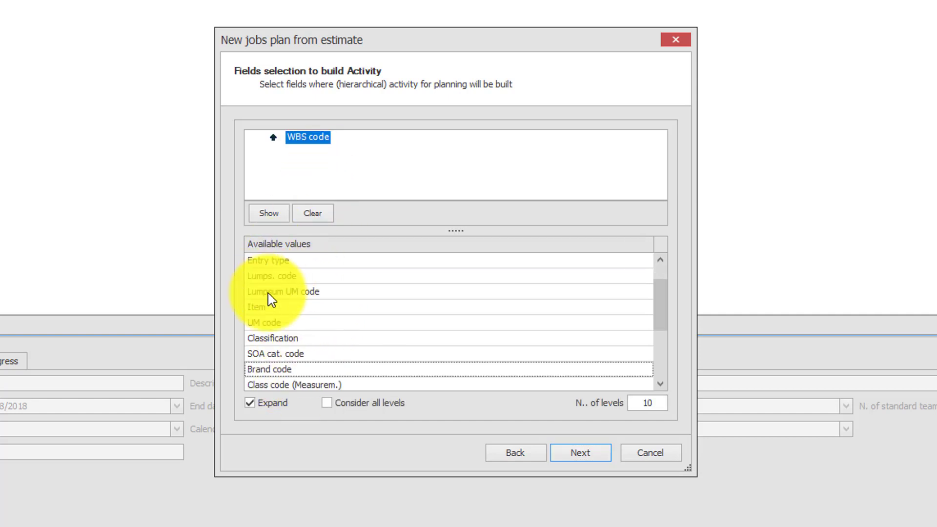
left_click_drag(267, 310, 331, 161)
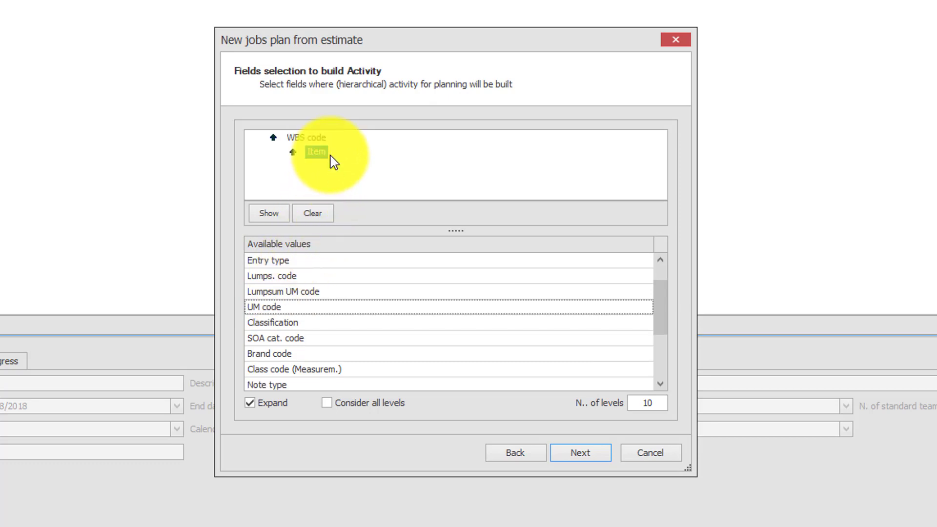
left_click(570, 460)
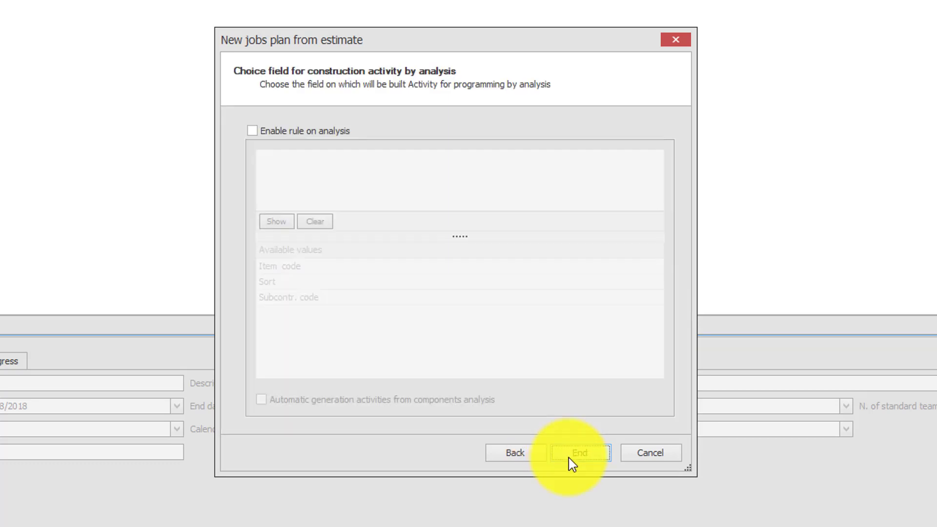
left_click(580, 453)
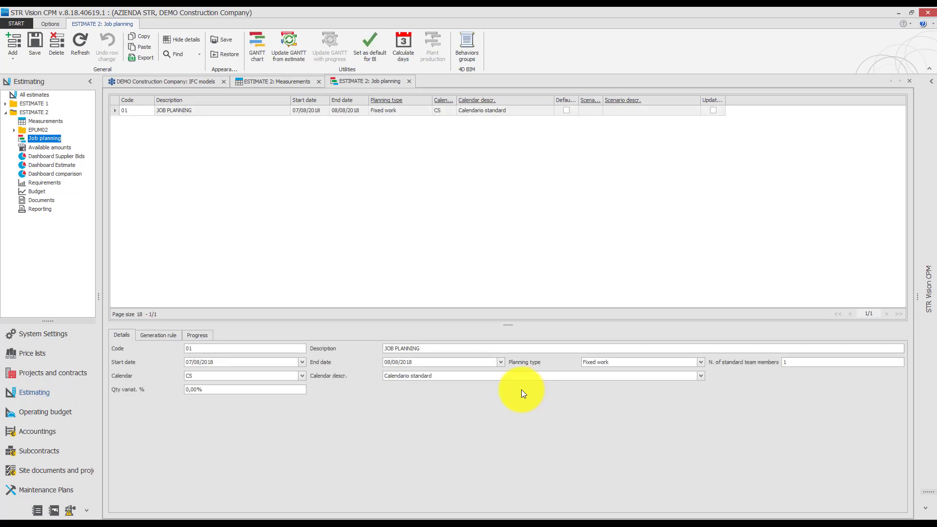
- In the plan's GANTT chart, link PIANO PARCHEGGI's Concrete beam C25/30 to Foundation concrete C25/30 as predecessor and shorten the beam activity
left_click(251, 39)
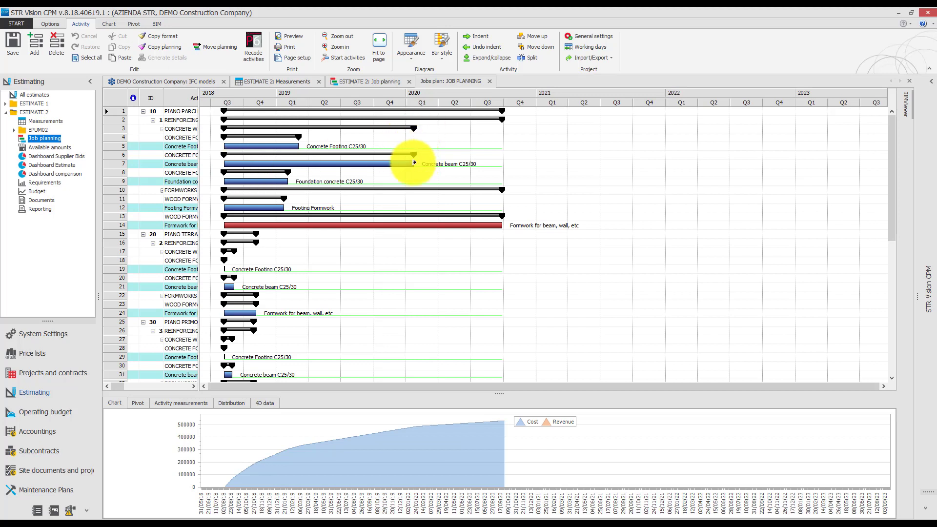
left_click_drag(414, 163, 223, 181)
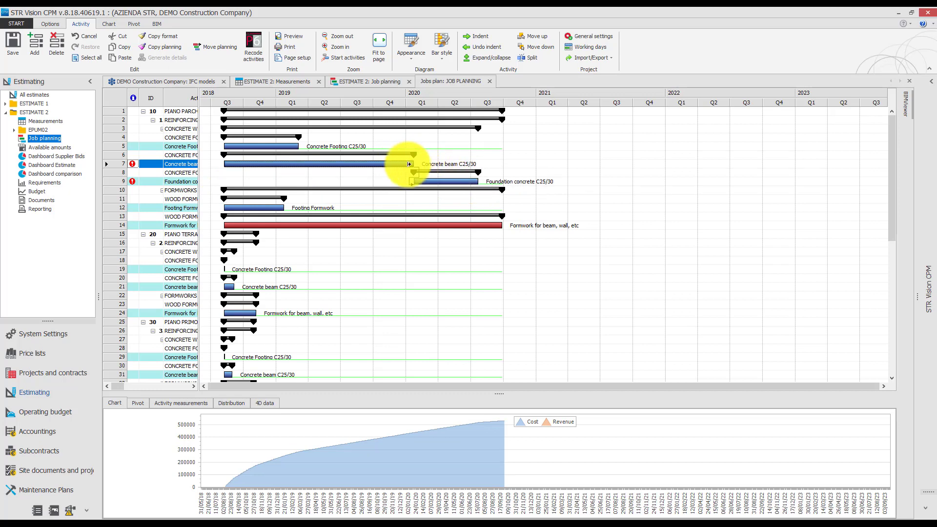
left_click_drag(409, 164, 364, 168)
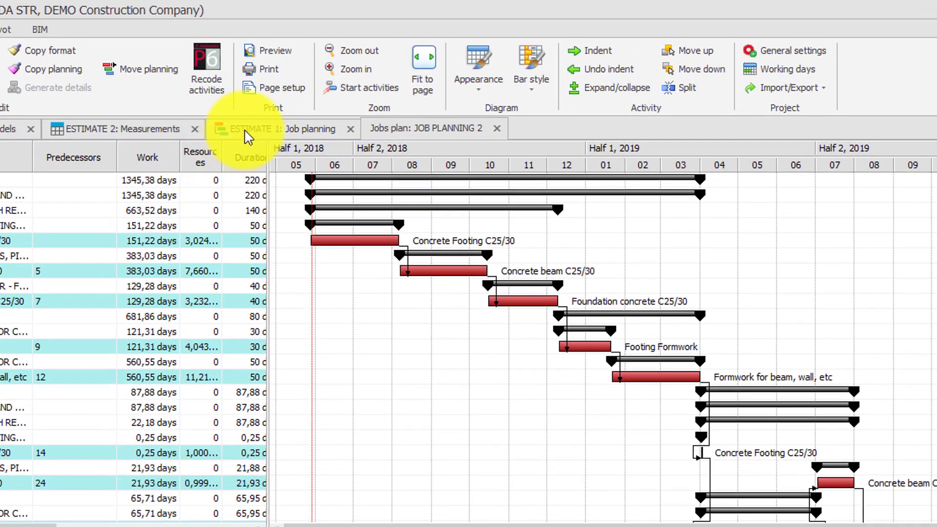
- From the ESTIMATE 1 job planning, create and save a new behaviors group with code 02 and description SCENARIO 2
left_click(248, 137)
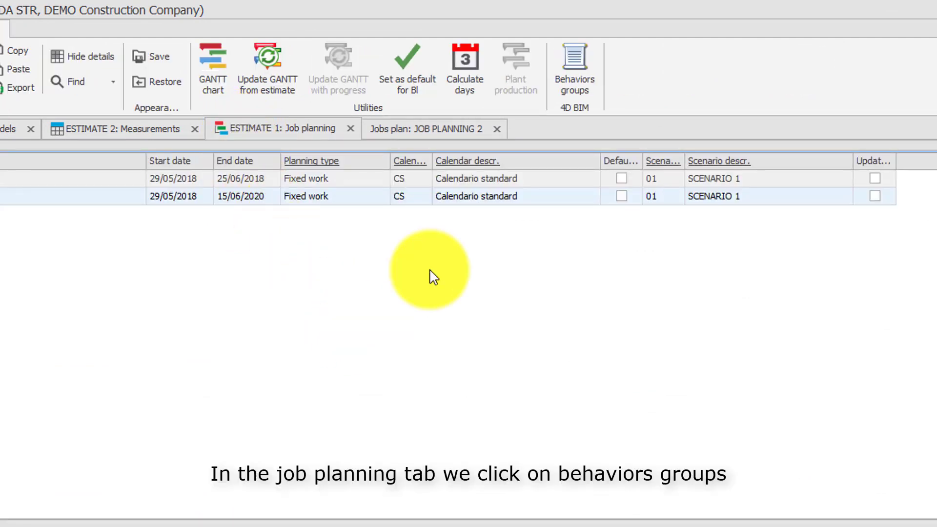
left_click(574, 92)
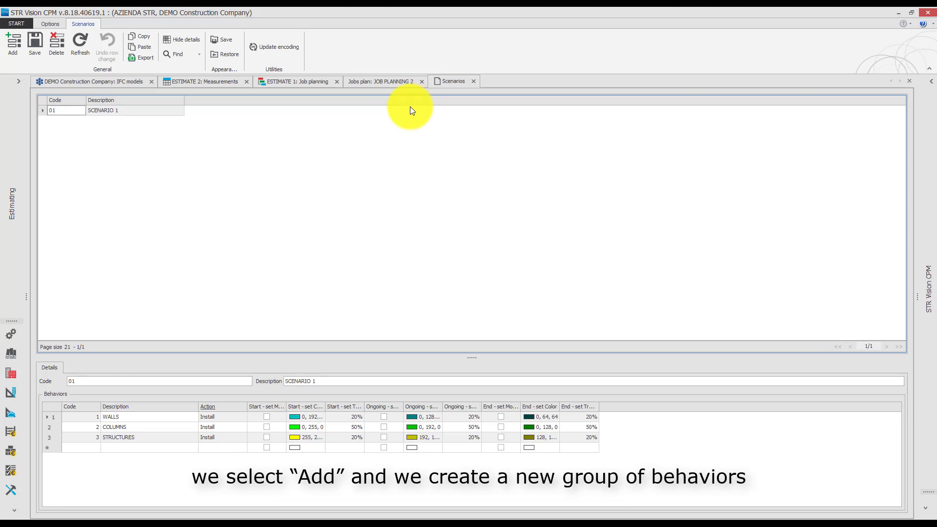
left_click(10, 53)
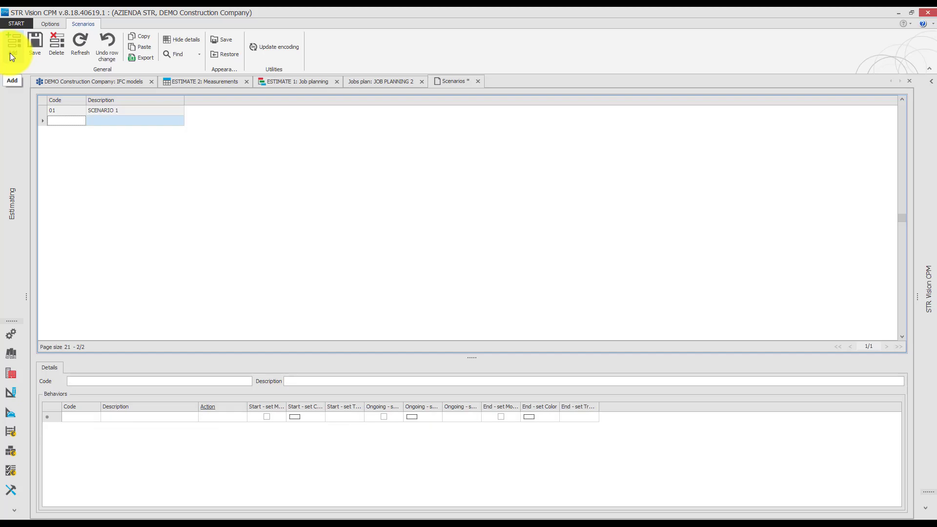
type("02")
key("Tab")
type("SCENA")
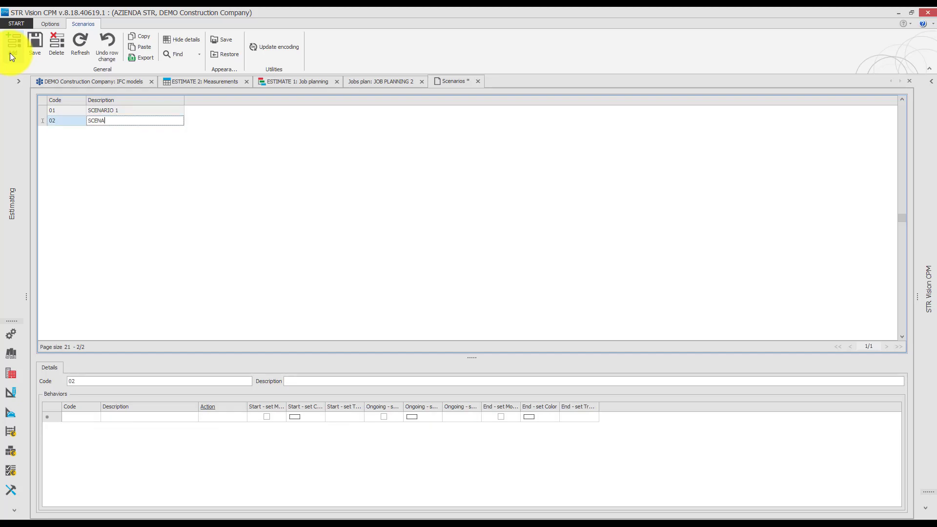
type("RIO 2")
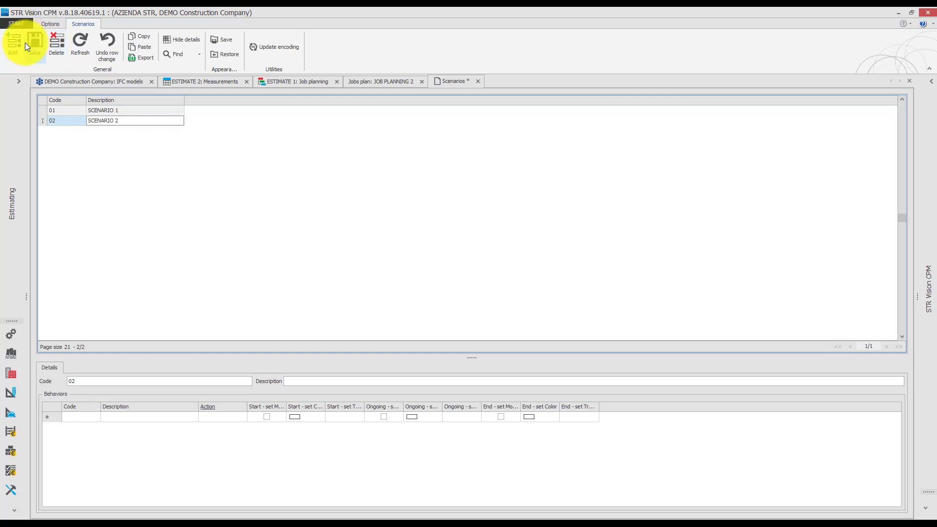
left_click(25, 43)
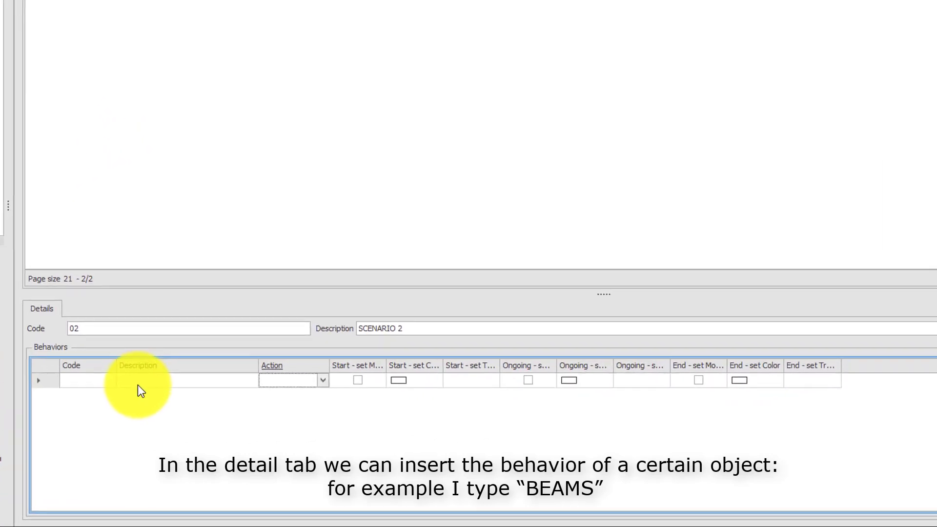
- Add a behavior described as BEAMS to SCENARIO 2 and check the available actions, keeping Install
left_click(189, 420)
left_click(125, 378)
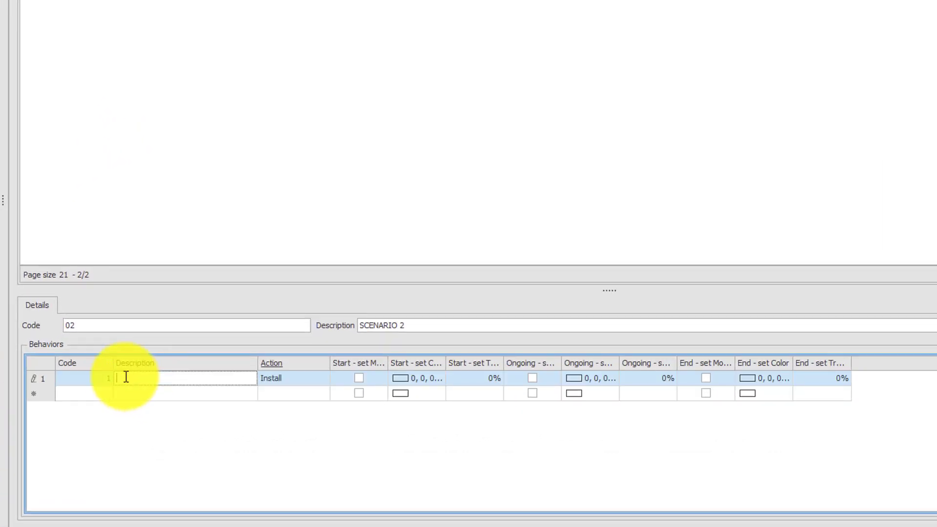
type("BEAMS")
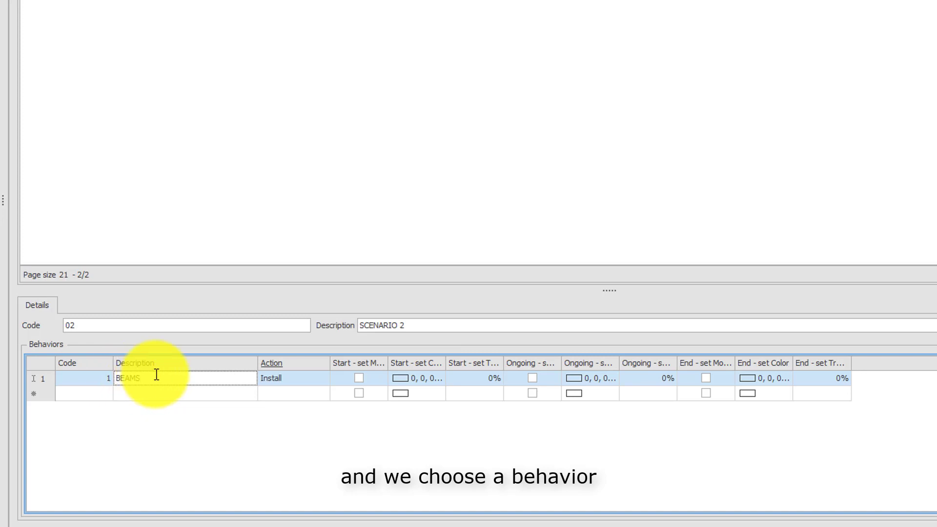
left_click(307, 379)
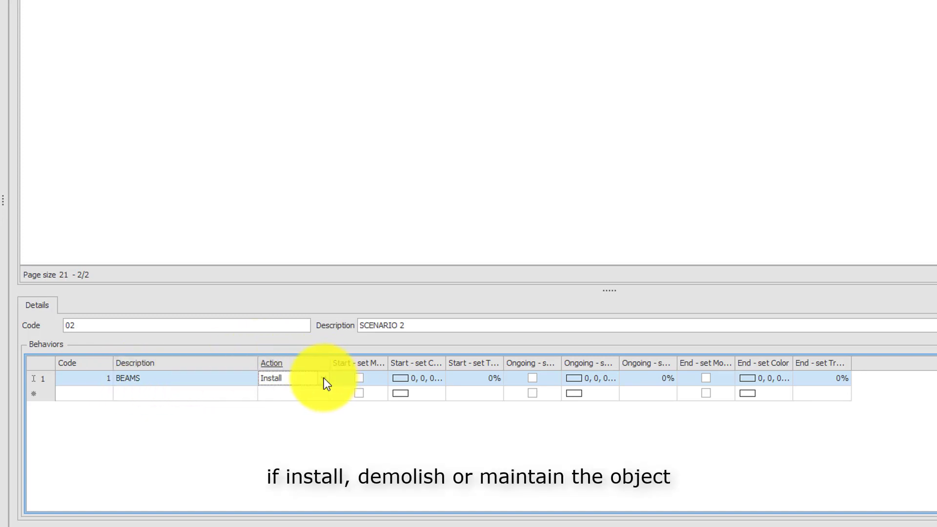
left_click(324, 379)
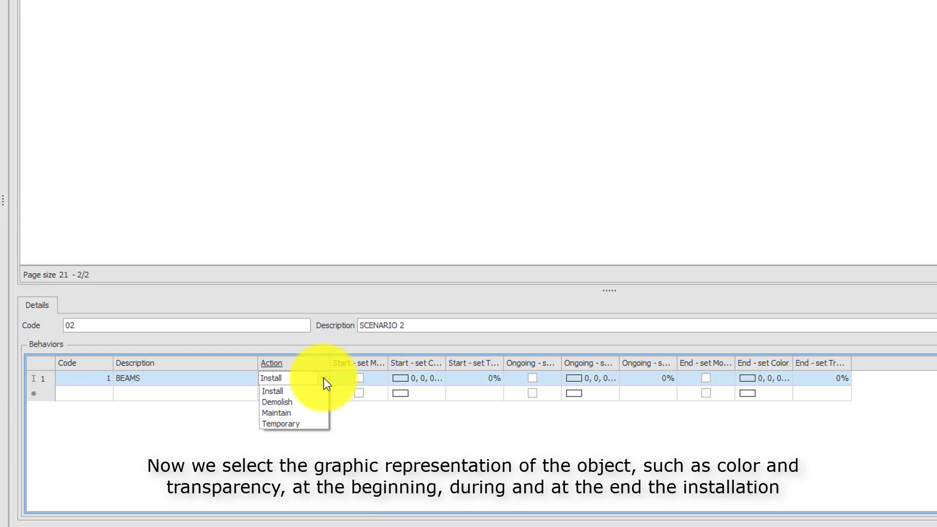
- Set the BEAMS behavior's ongoing color to red (255, 0, 0) and its ongoing transparency to 50%
left_click(578, 379)
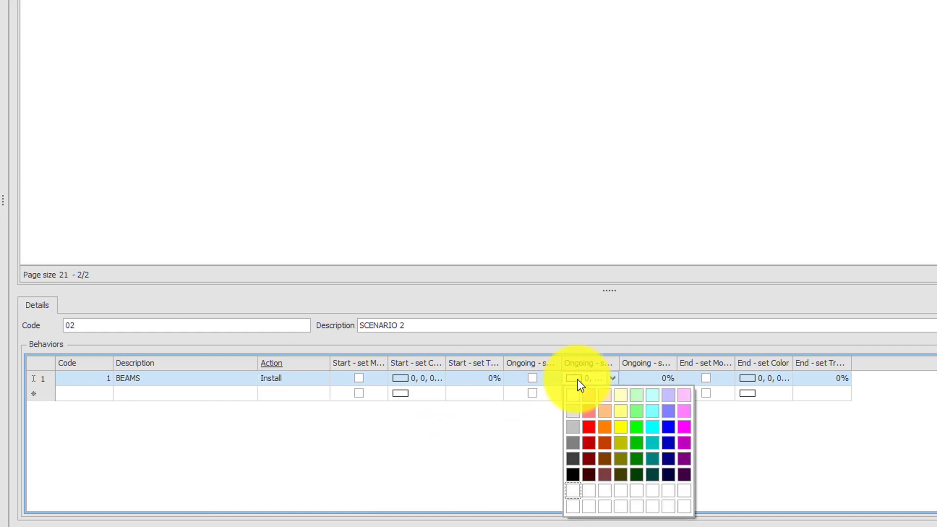
left_click(590, 427)
left_click(662, 379)
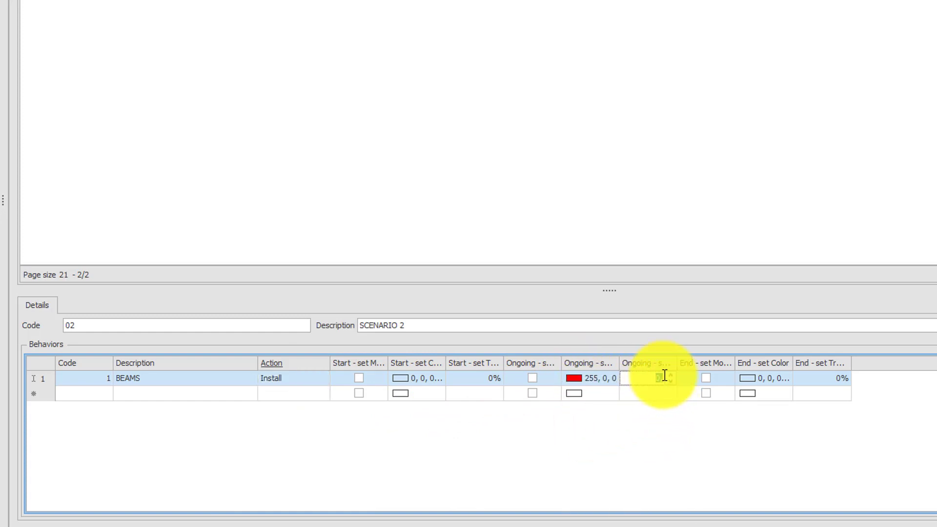
type("50,")
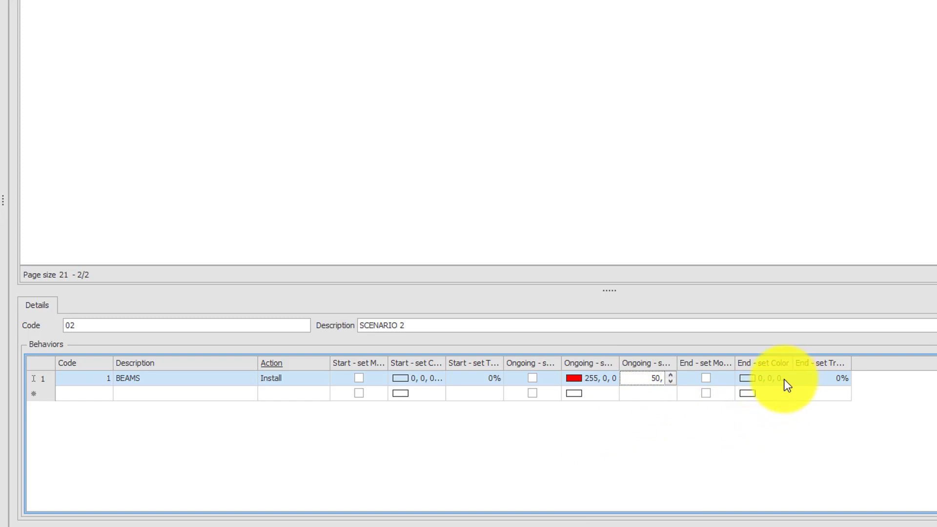
- Set the BEAMS behavior's end color to red (255, 0, 0) with 75% transparency and save the scenario
left_click(786, 384)
left_click(785, 380)
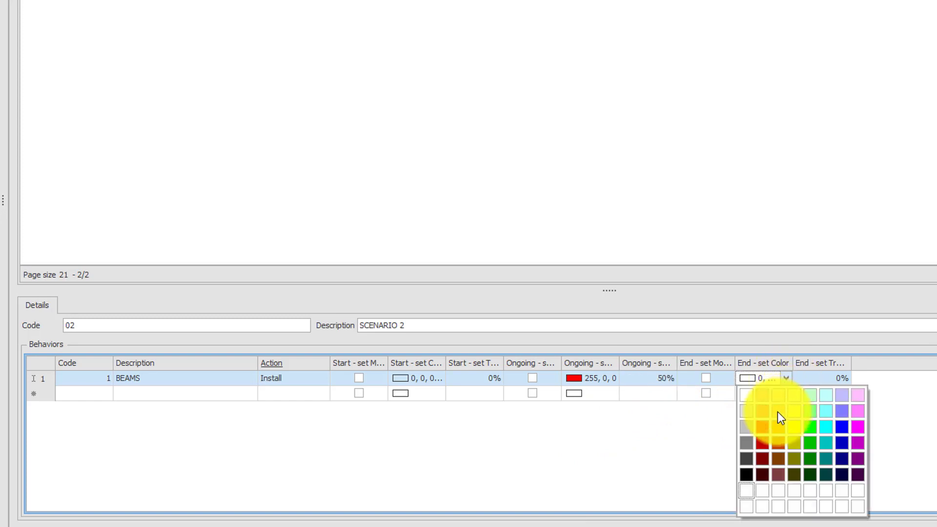
left_click(761, 428)
left_click(835, 380)
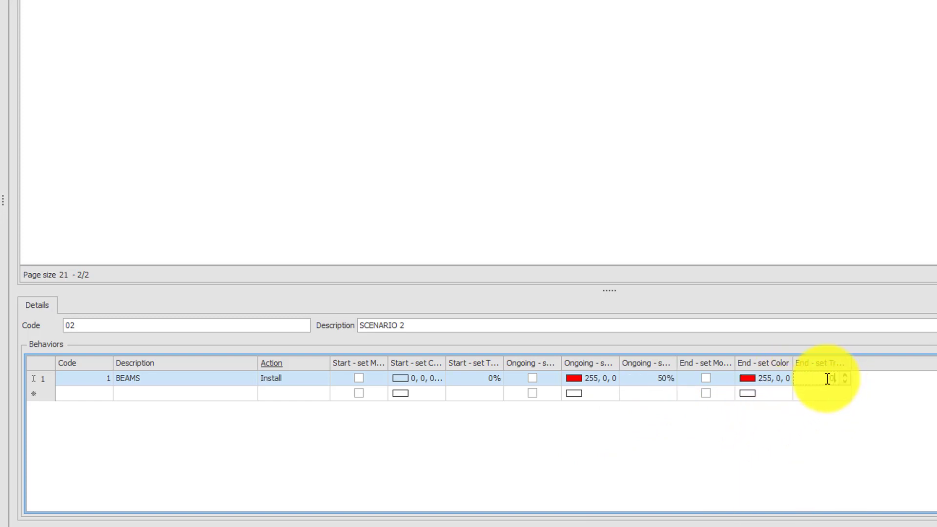
type("75")
left_click(802, 437)
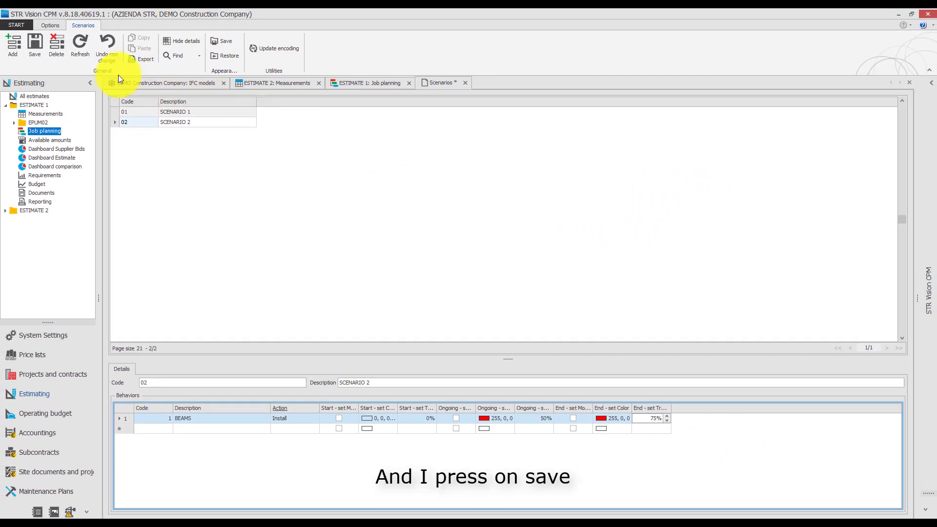
left_click(36, 43)
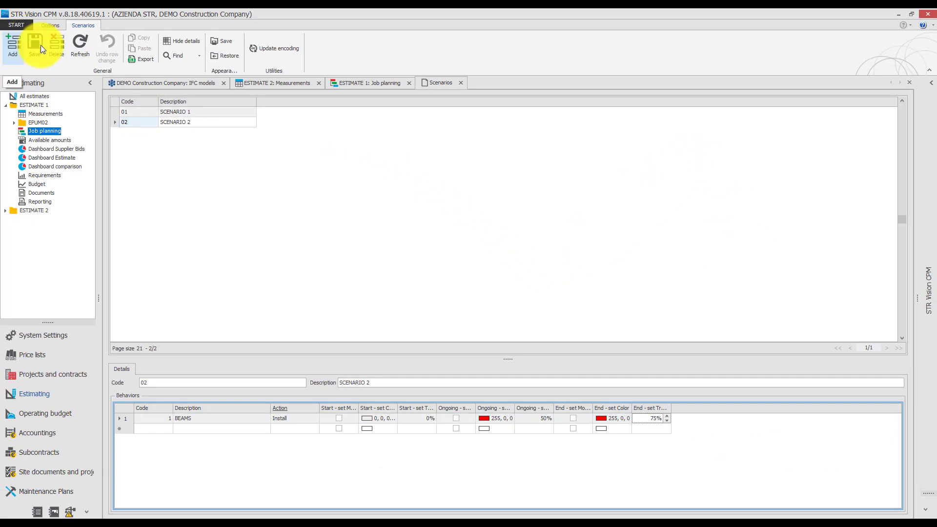
- Associate SCENARIO 2 with the first jobs plan in ESTIMATE 1's job planning, clearing the description filter from the scenario choices
left_click(346, 82)
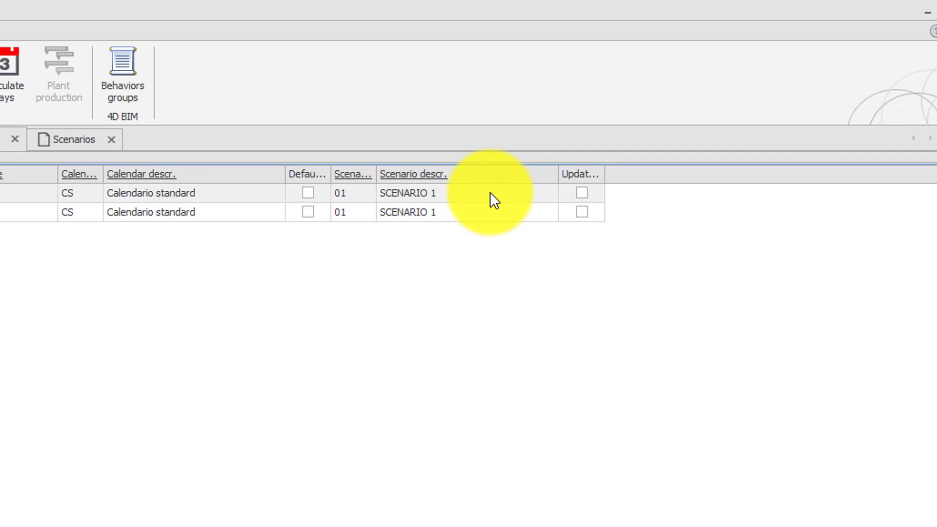
left_click(491, 195)
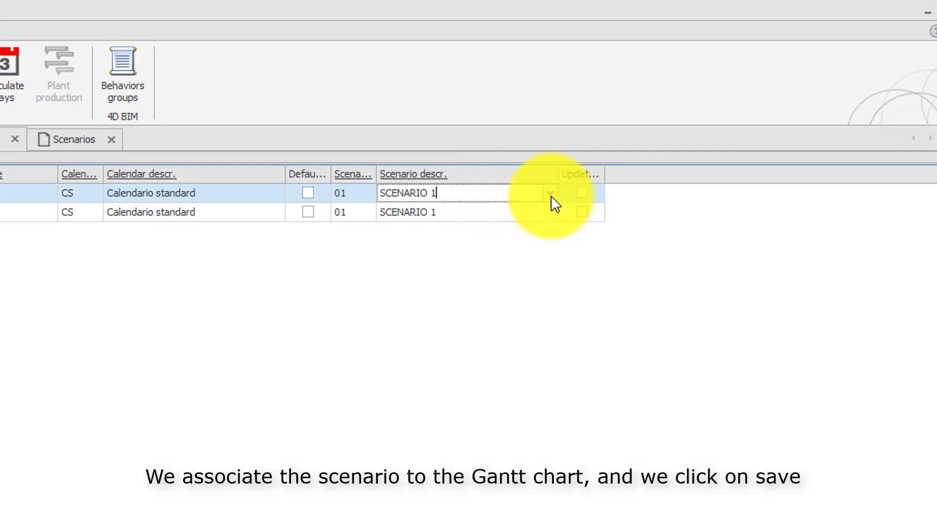
left_click(550, 194)
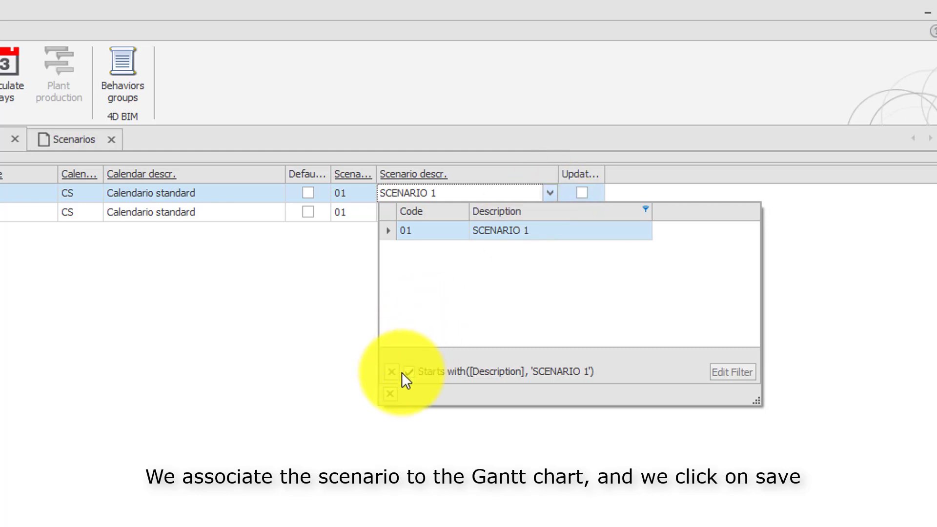
left_click(406, 372)
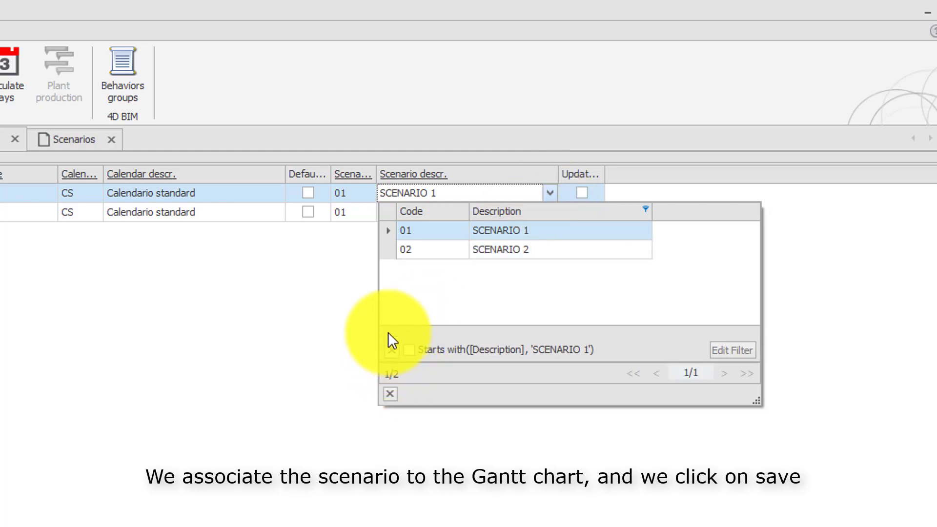
left_click(386, 250)
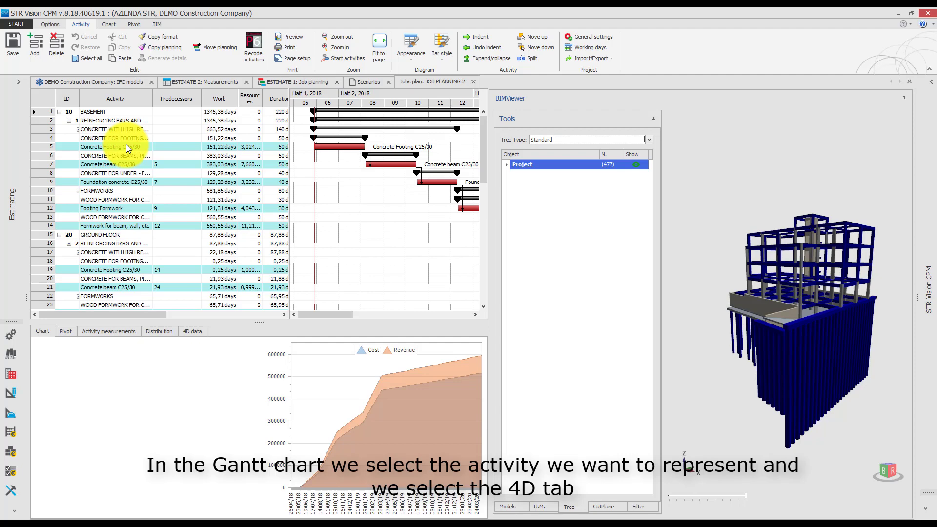
- Show the 4D data of the basement's Concrete Footing C25/30 activity and highlight its linked 3D objects in the model
left_click(126, 147)
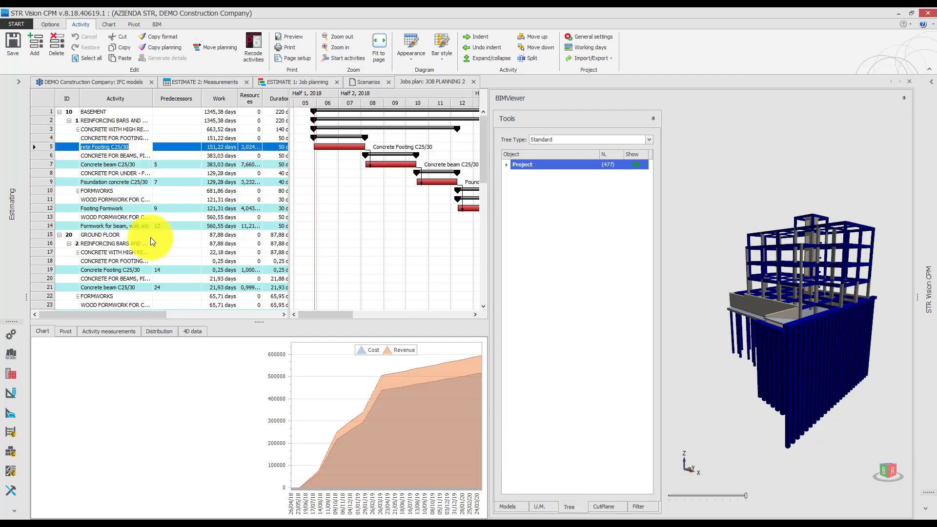
left_click(192, 331)
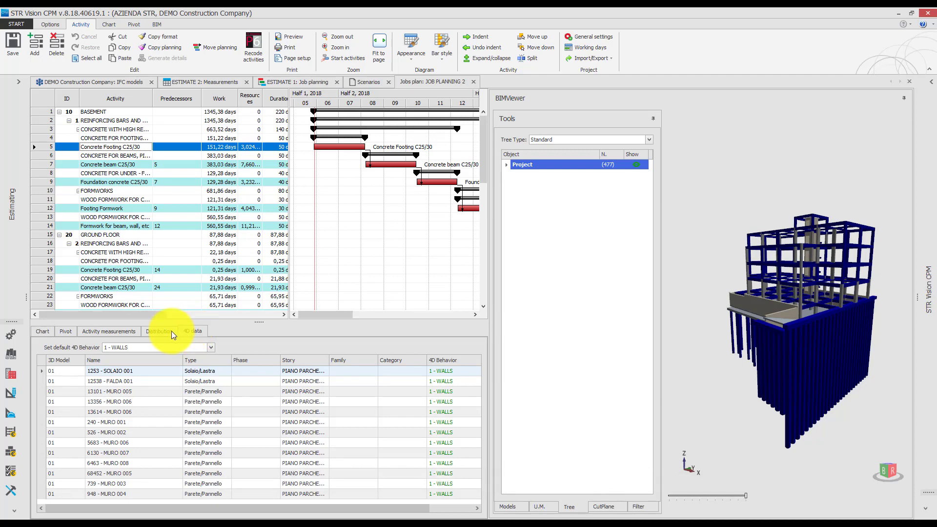
left_click(156, 24)
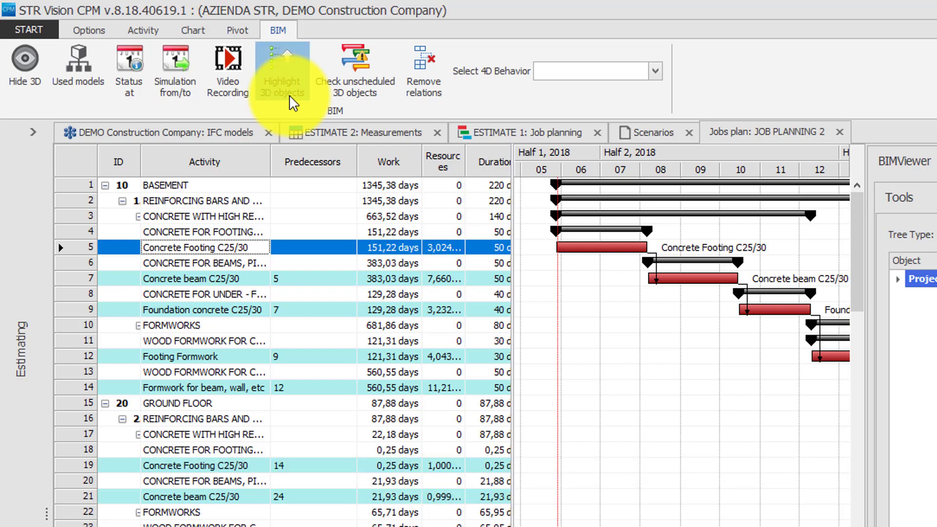
left_click(282, 93)
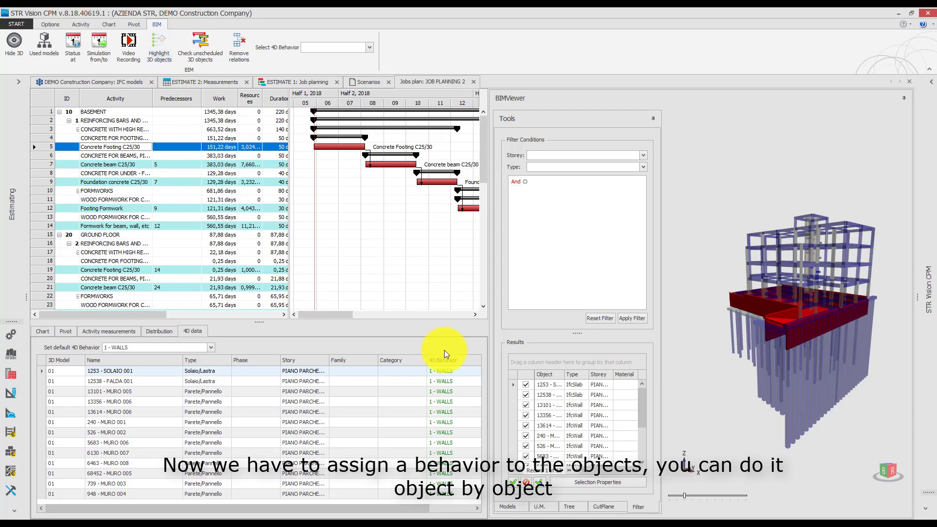
- Check the behaviors available for object 13101 - MURO 005, and set the activity's default 4D behavior to 1 - WALLS
left_click(473, 391)
left_click(478, 393)
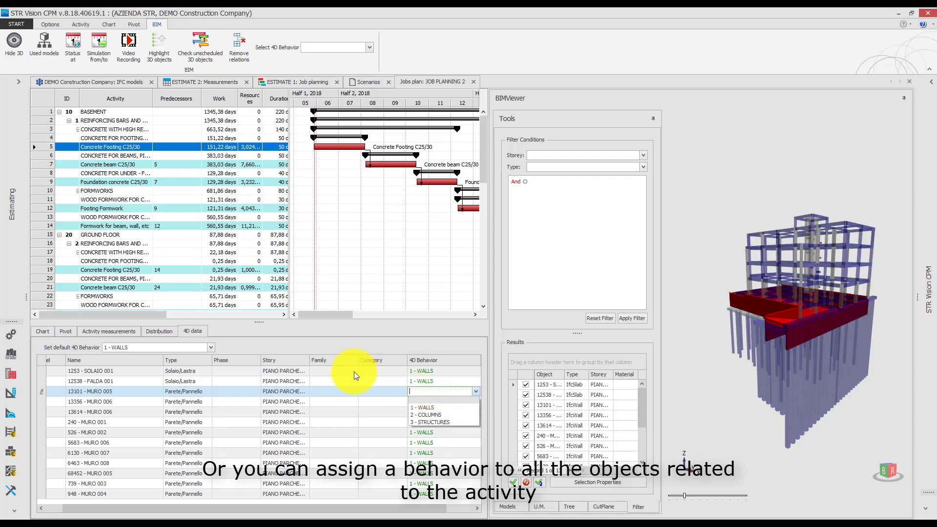
left_click(209, 349)
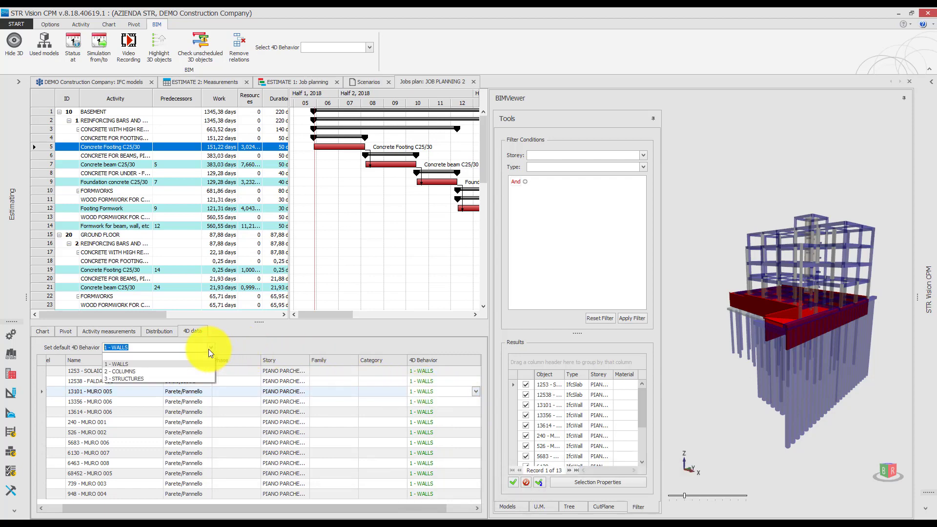
left_click(188, 367)
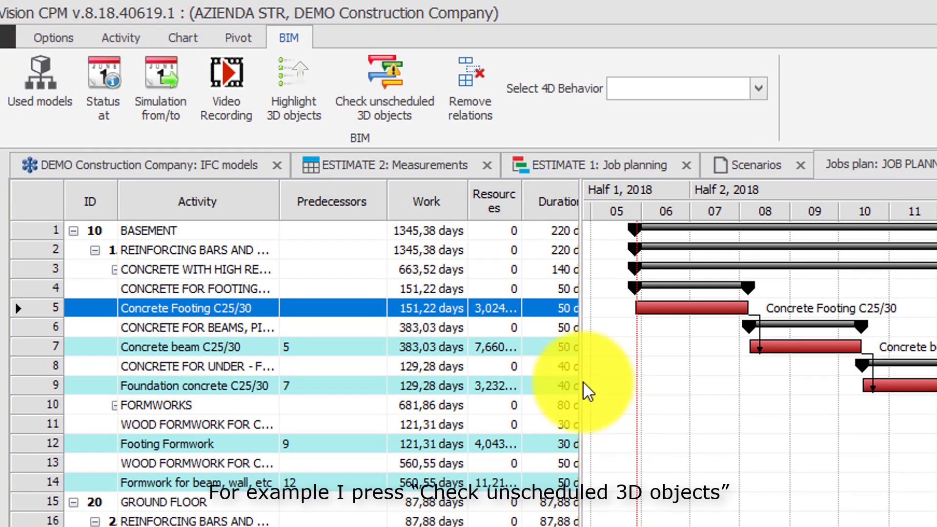
- Check the model for unscheduled 3D objects and fade the remaining elements to locate them
left_click(375, 100)
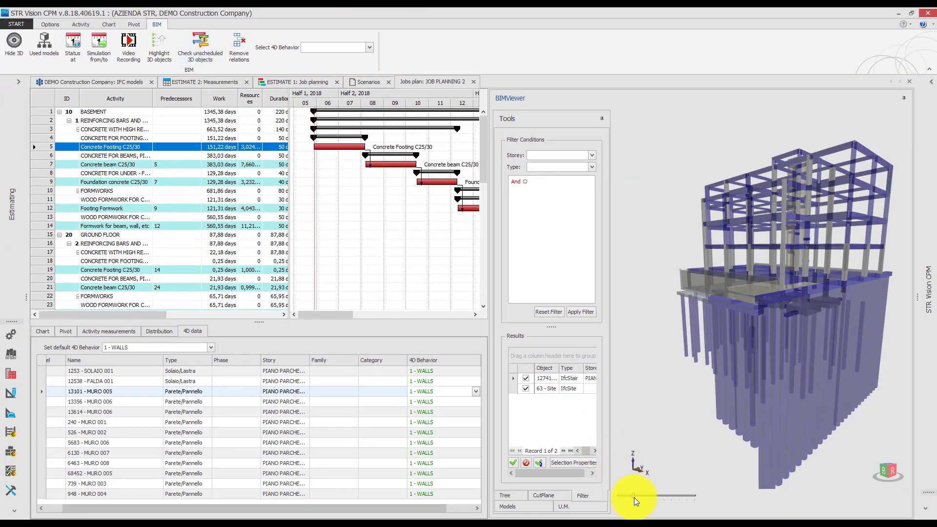
left_click_drag(634, 497, 620, 499)
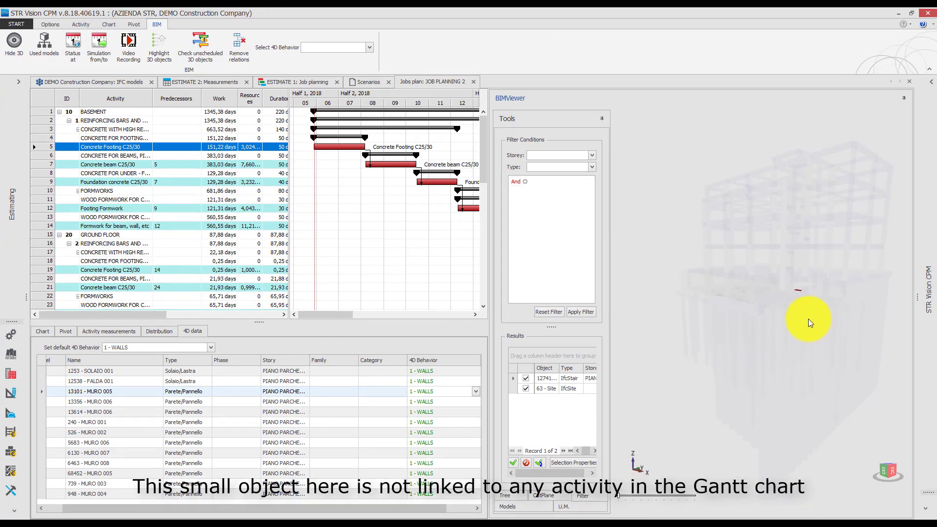
scroll(792, 303, "up", 3)
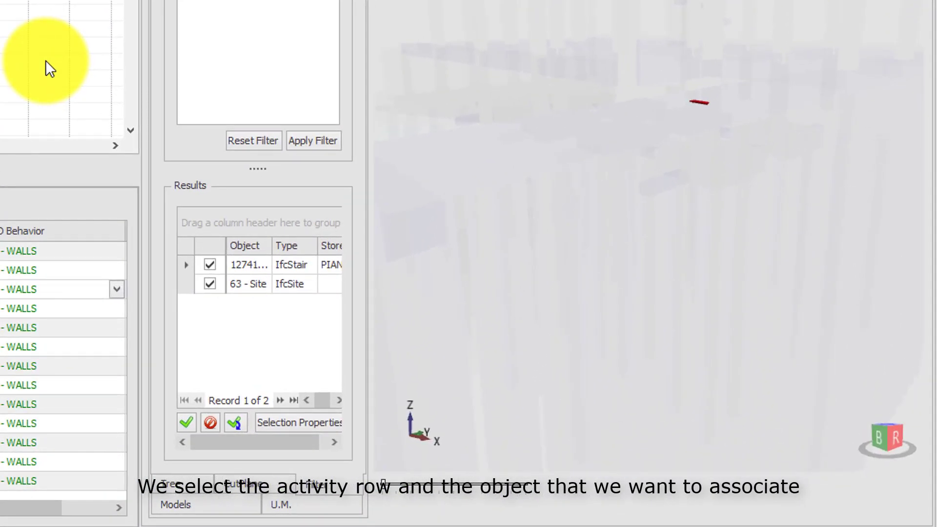
- Select the unscheduled IfcStair object in the filter results and bring up its options for association with the activity
left_click(234, 265)
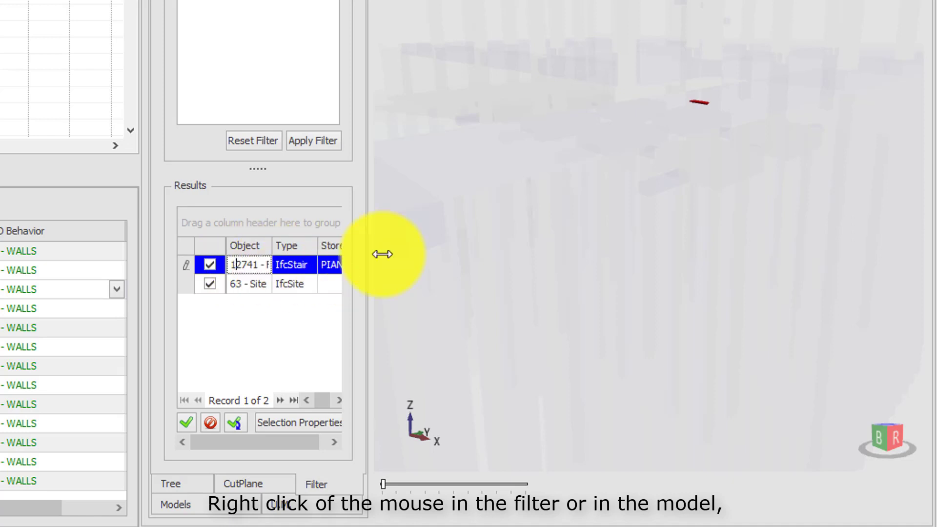
right_click(338, 264)
mouse_move(368, 322)
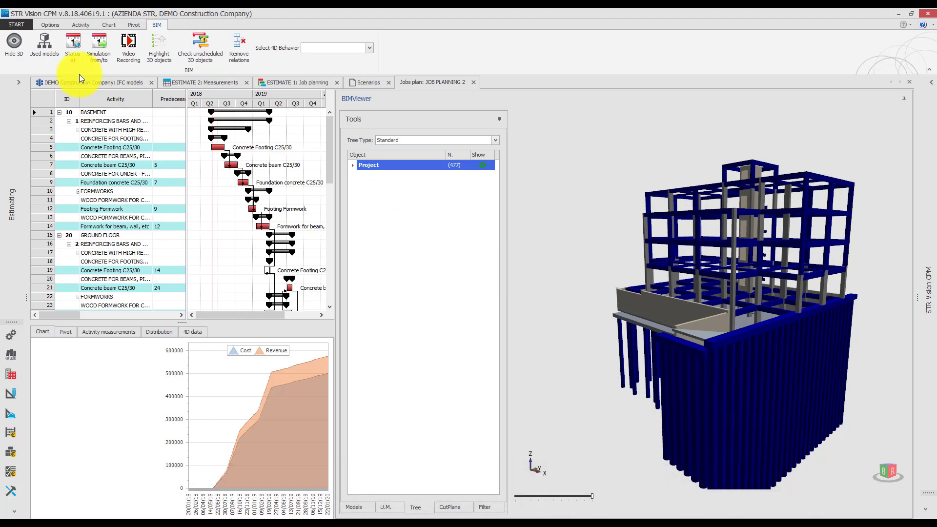
- Simulate the project status on the active model at the date 28/11/2018
left_click(69, 57)
left_click(450, 279)
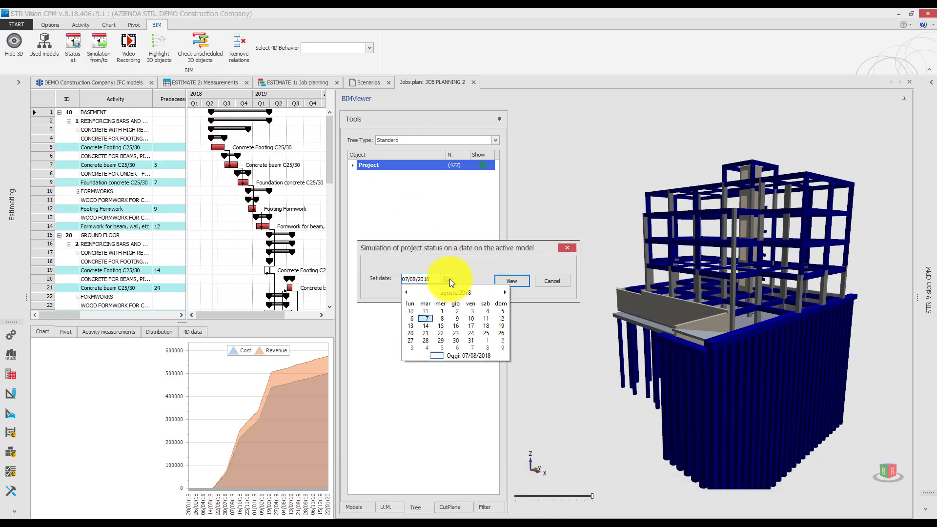
left_click(500, 291)
left_click(500, 292)
left_click(439, 340)
left_click(466, 340)
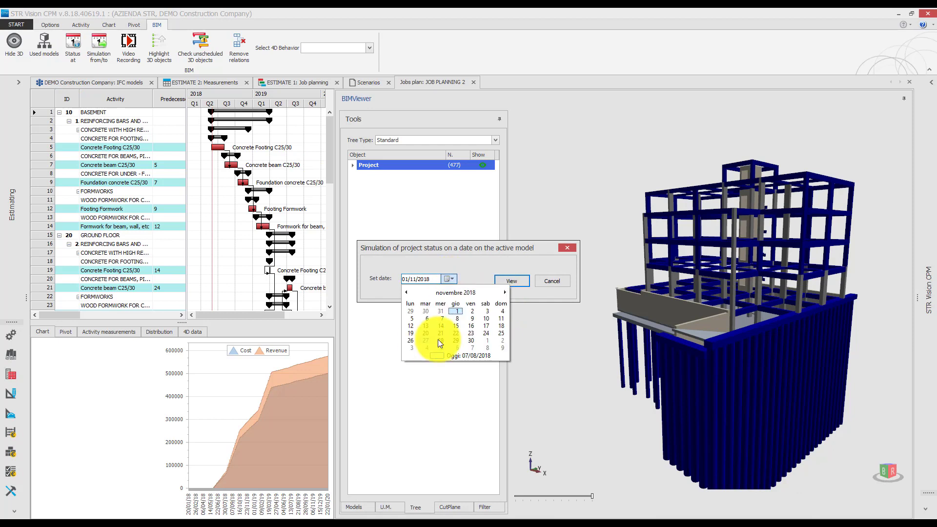
left_click(439, 341)
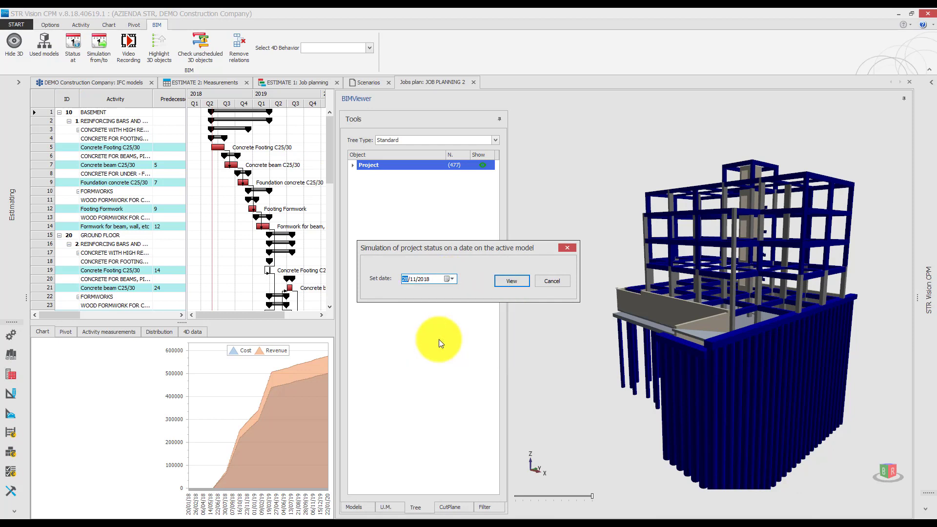
left_click(506, 282)
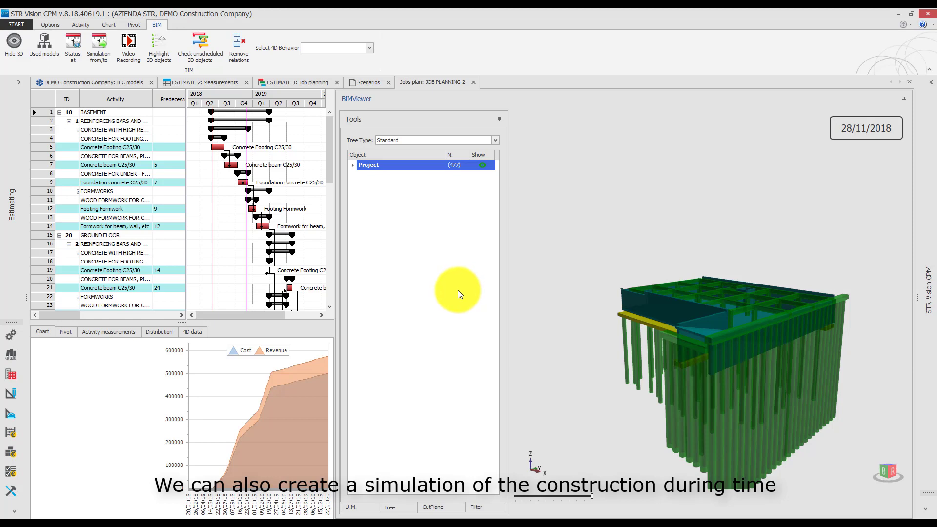
- Set up a construction simulation over the default date interval with a Monthly progress step, and play it
left_click(100, 52)
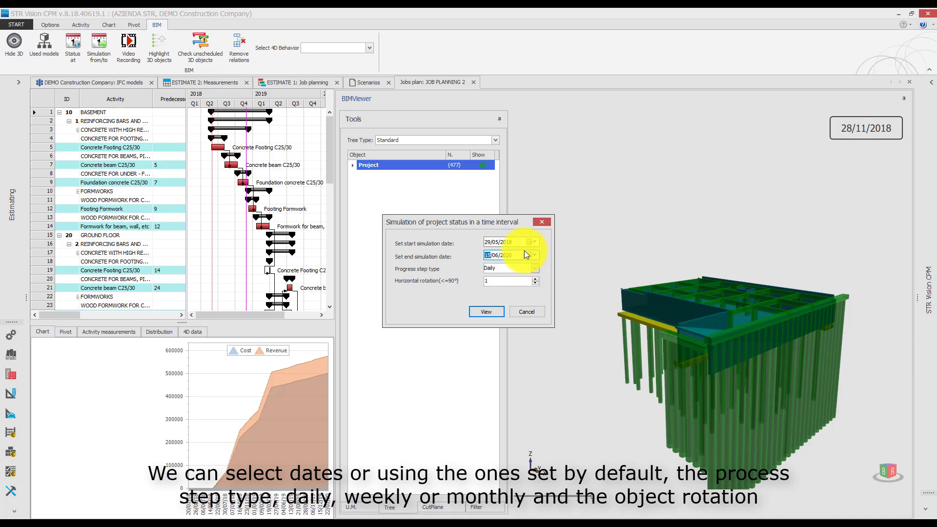
left_click(533, 266)
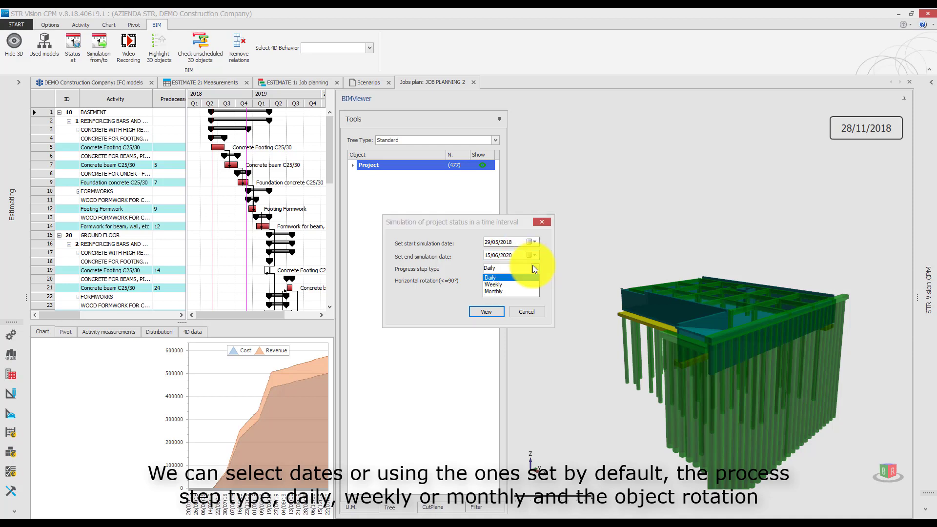
left_click(514, 292)
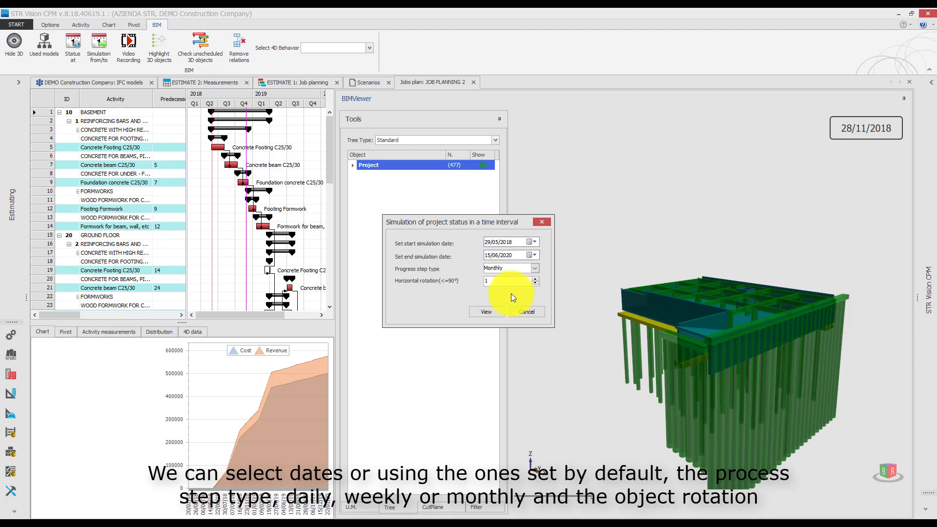
left_click(484, 311)
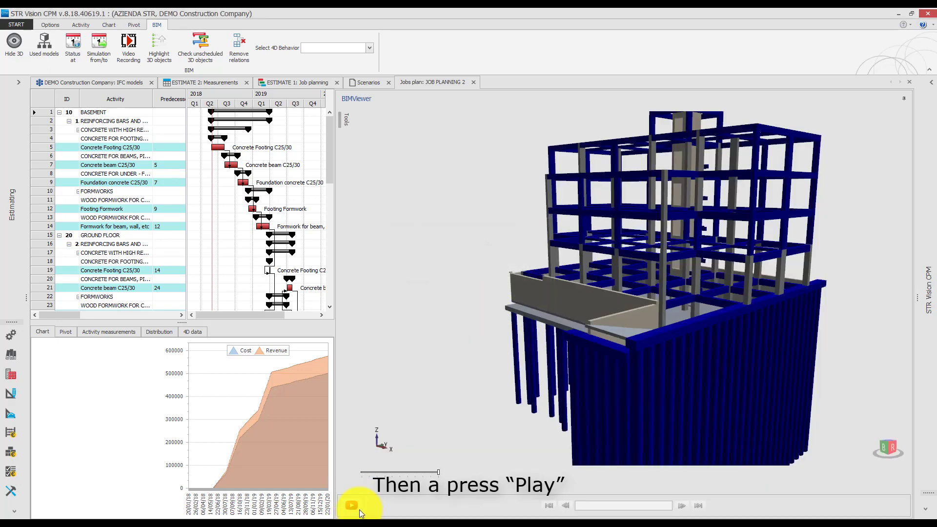
left_click(352, 507)
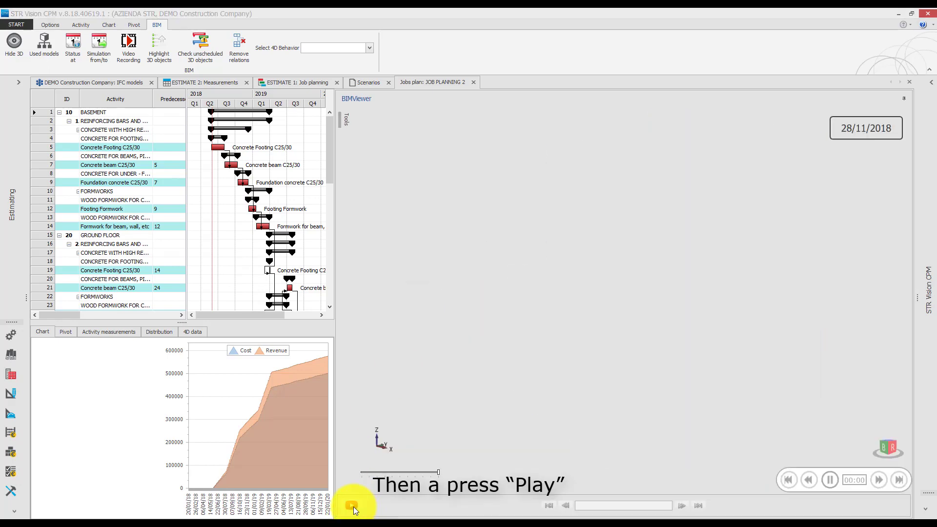